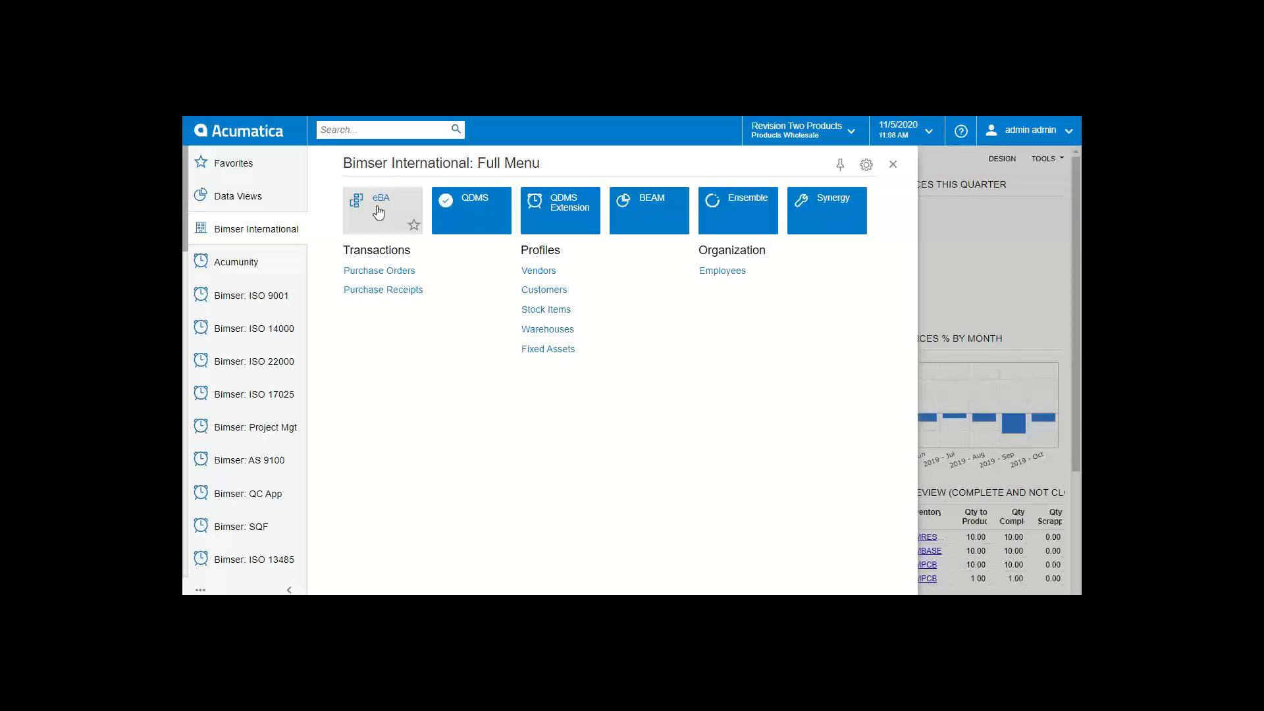
# Step: Launch eBA from the Bimser International full menu in Acumatica
pyautogui.click(379, 209)
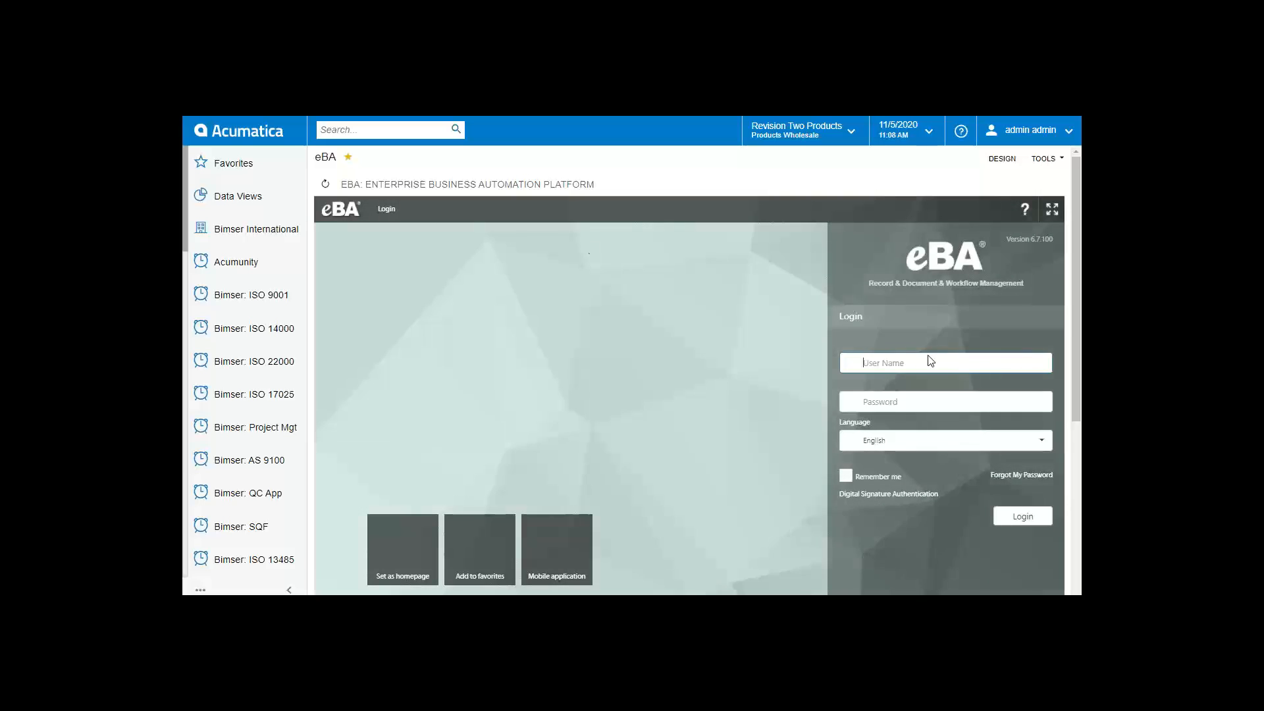
# Step: Sign in to eBA with the administrator user name and password, reaching the Dashboard
pyautogui.write('admin')
pyautogui.press('Tab')
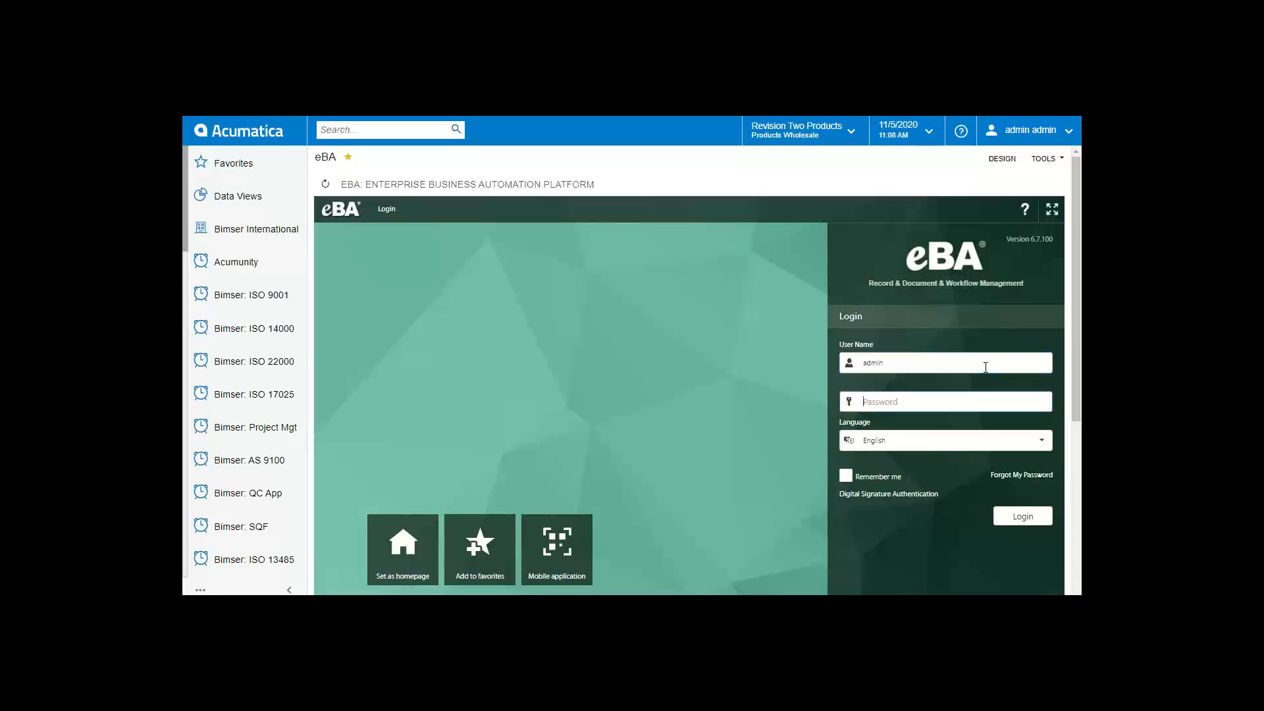
pyautogui.write('***********')
pyautogui.press('Return')
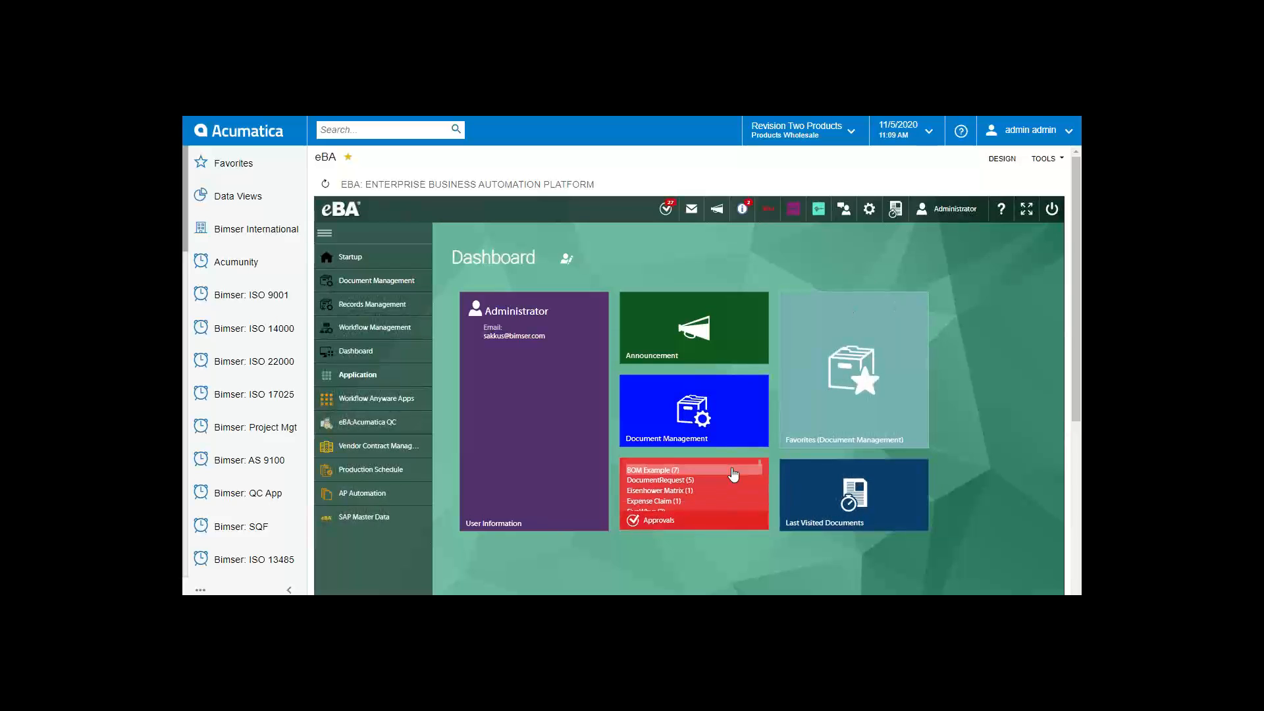
pyautogui.scroll(-2, 727, 481)
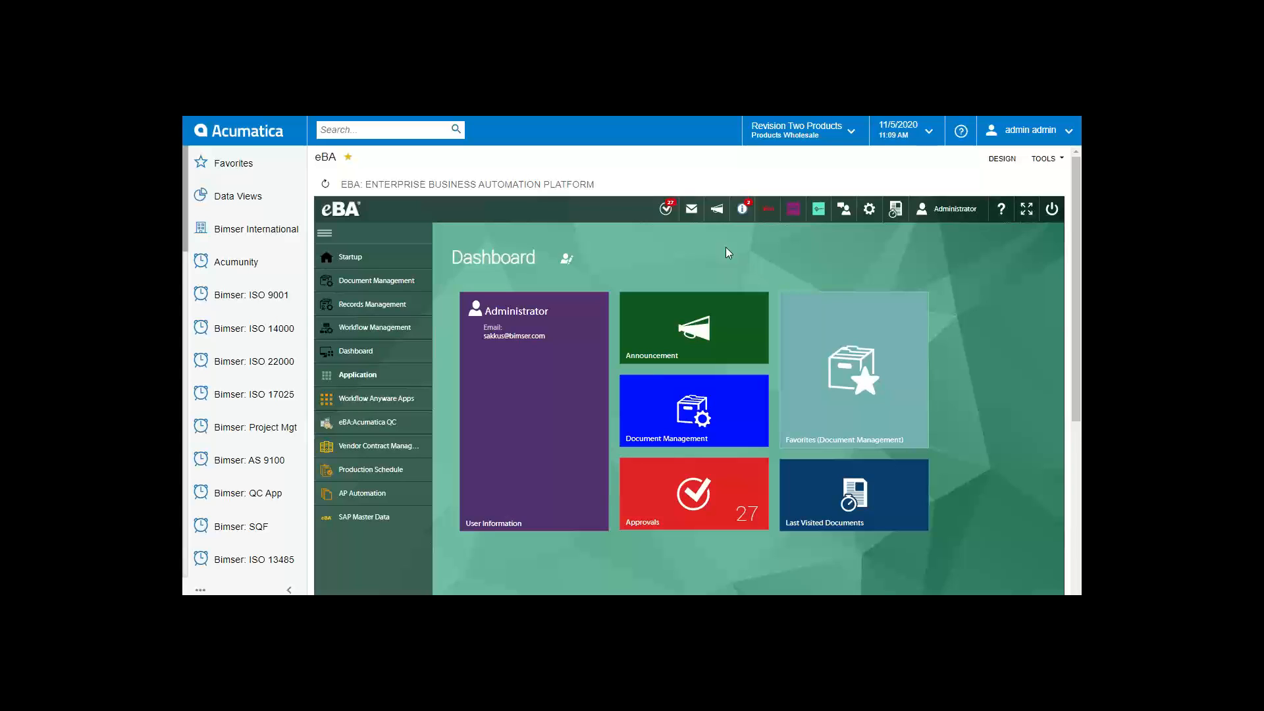
# Step: Start a New Scan Request from the Acumatica AP Automation App in the Application list
pyautogui.click(422, 374)
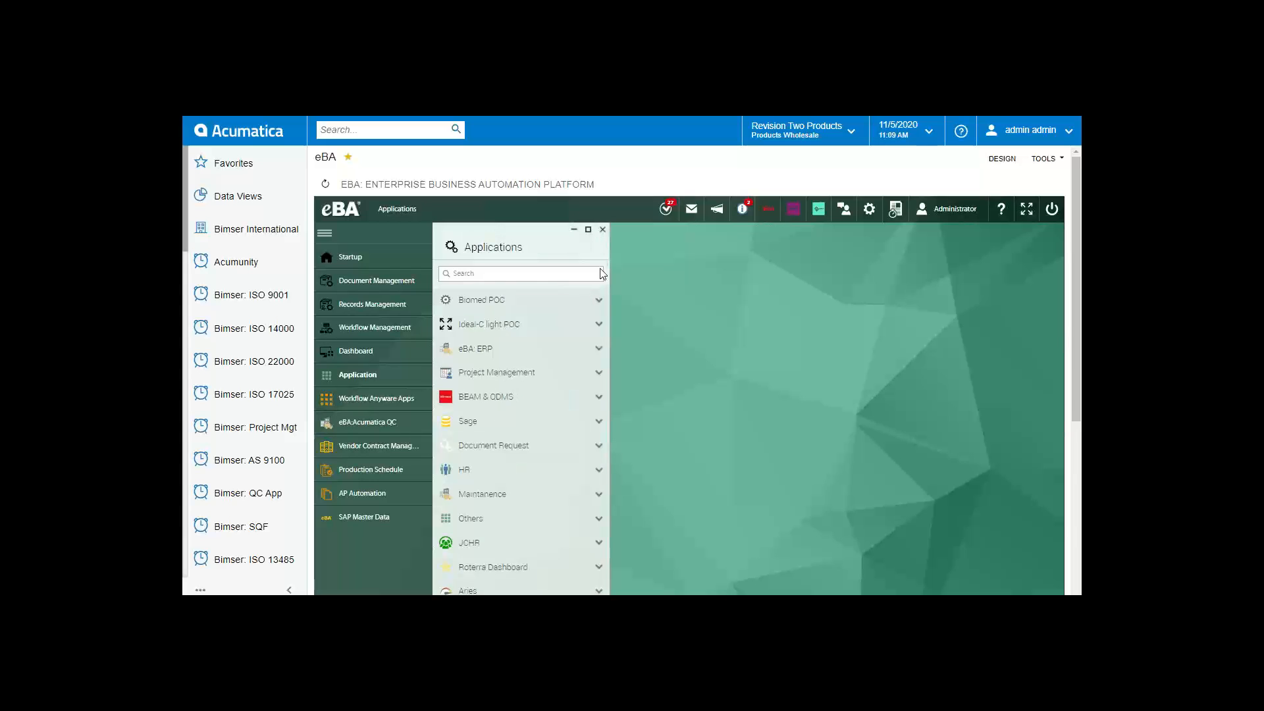
pyautogui.scroll(-4, 570, 403)
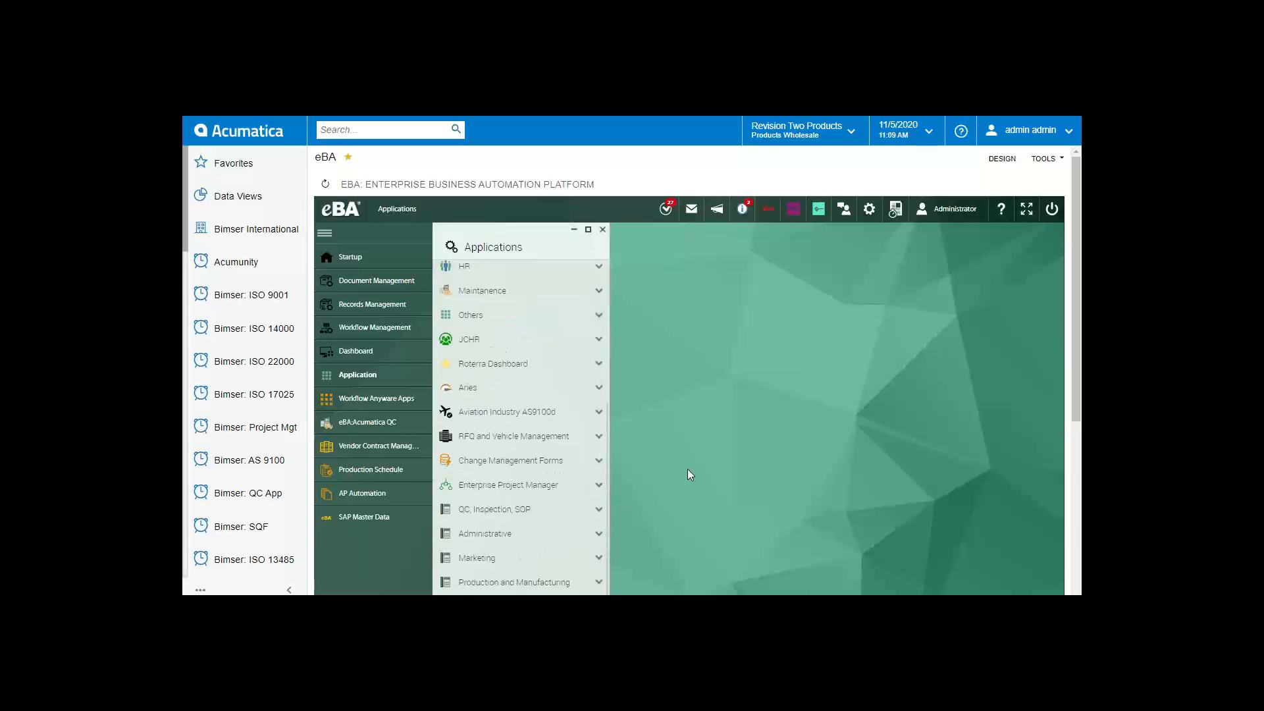
pyautogui.scroll(-2, 687, 469)
pyautogui.scroll(-2, 563, 501)
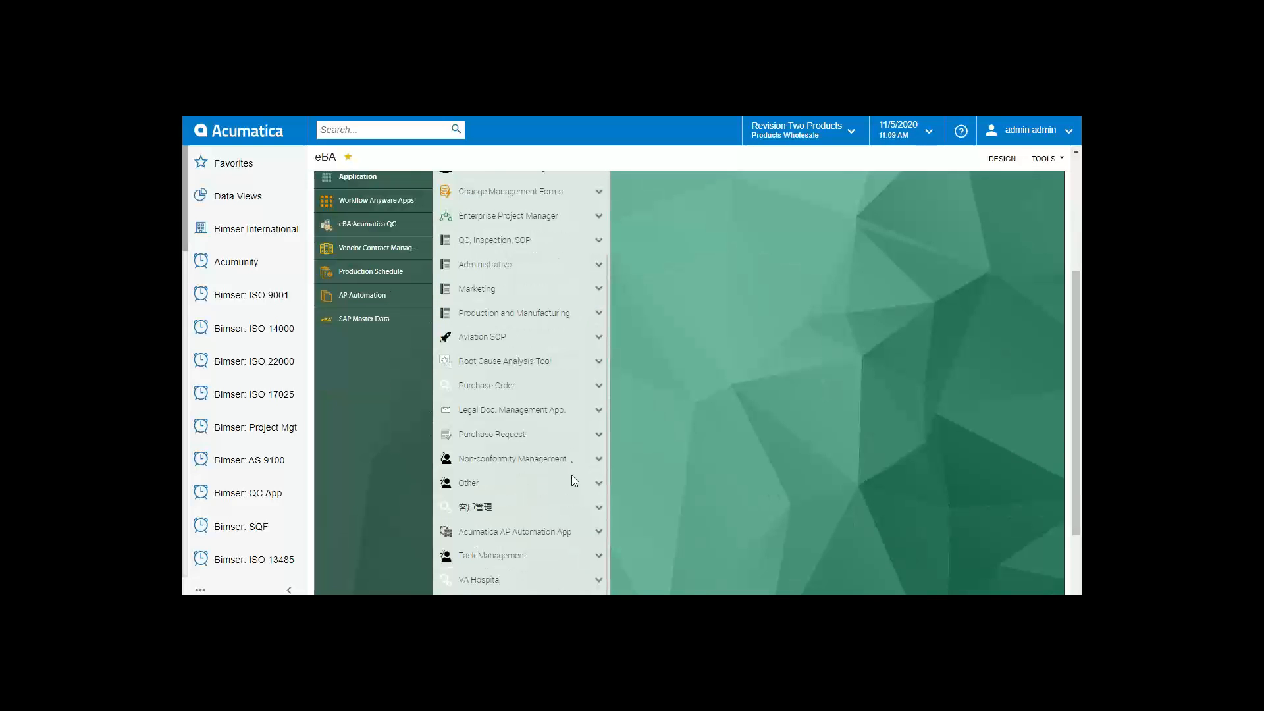
pyautogui.click(548, 539)
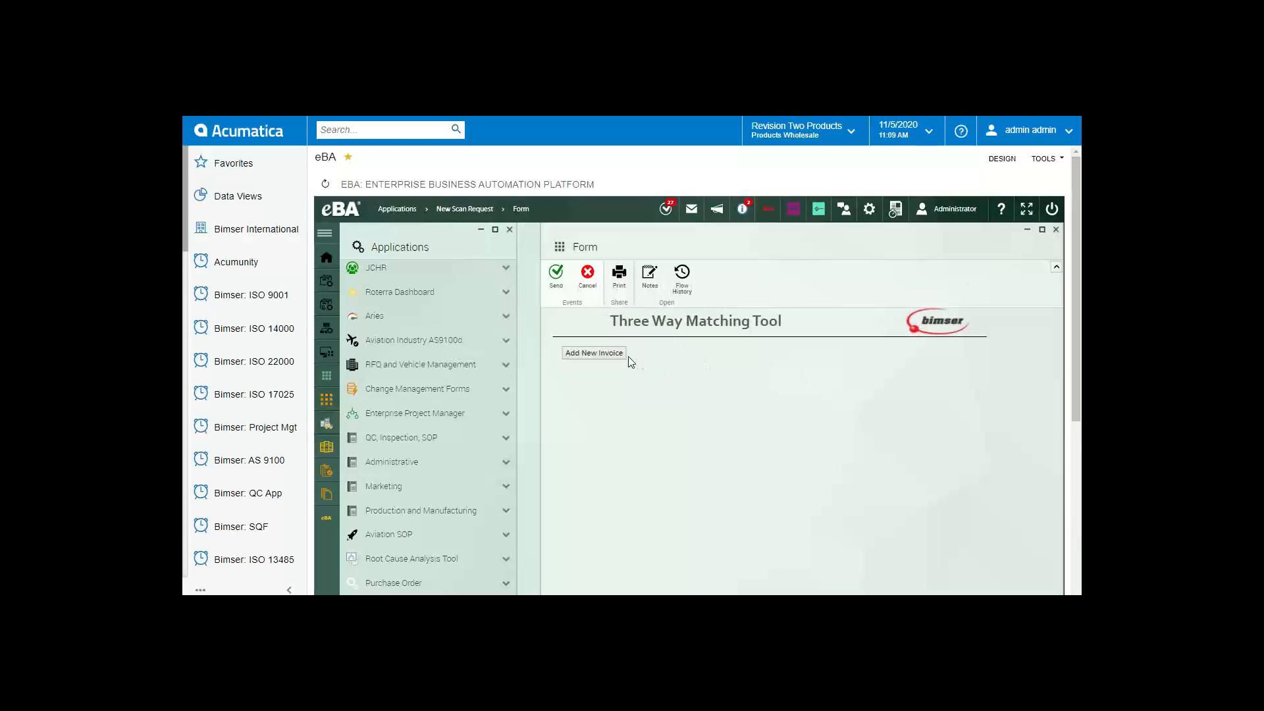
# Step: Add INVOICE (1).pdf as a new invoice under the Invoice category and confirm it
pyautogui.click(617, 359)
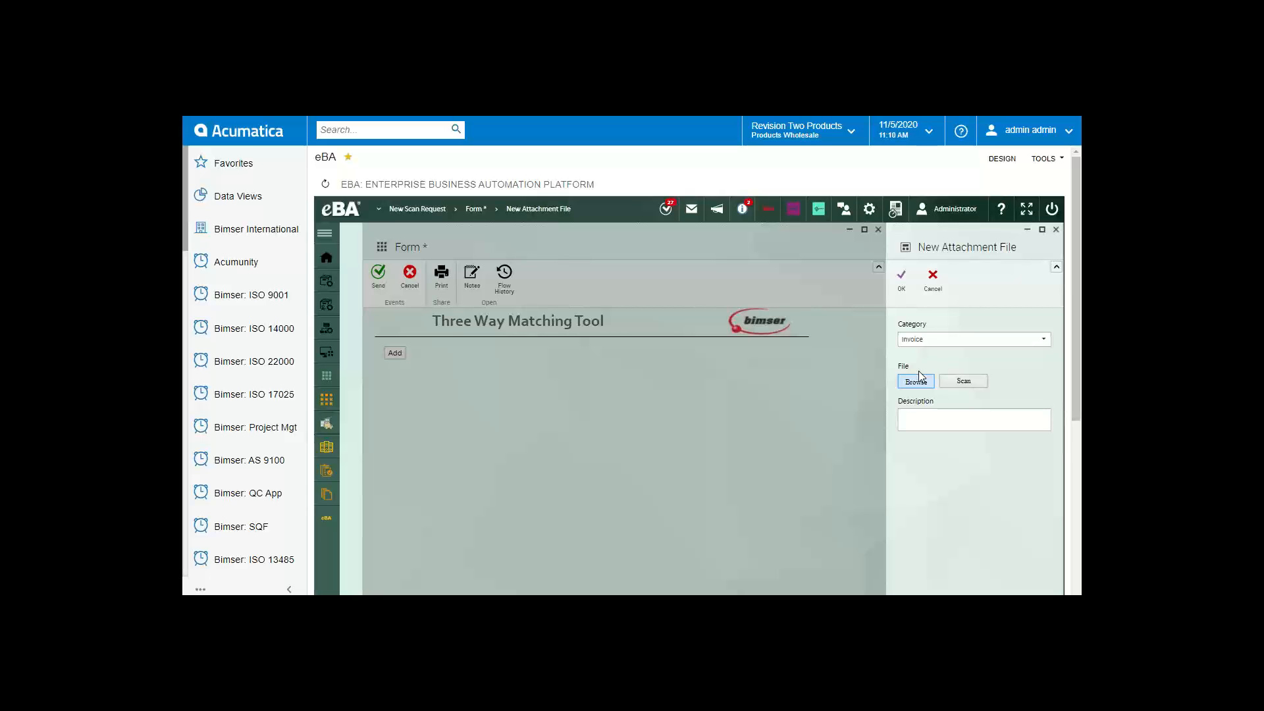
pyautogui.moveTo(923, 399); pyautogui.dragTo(995, 413)
pyautogui.click(994, 402)
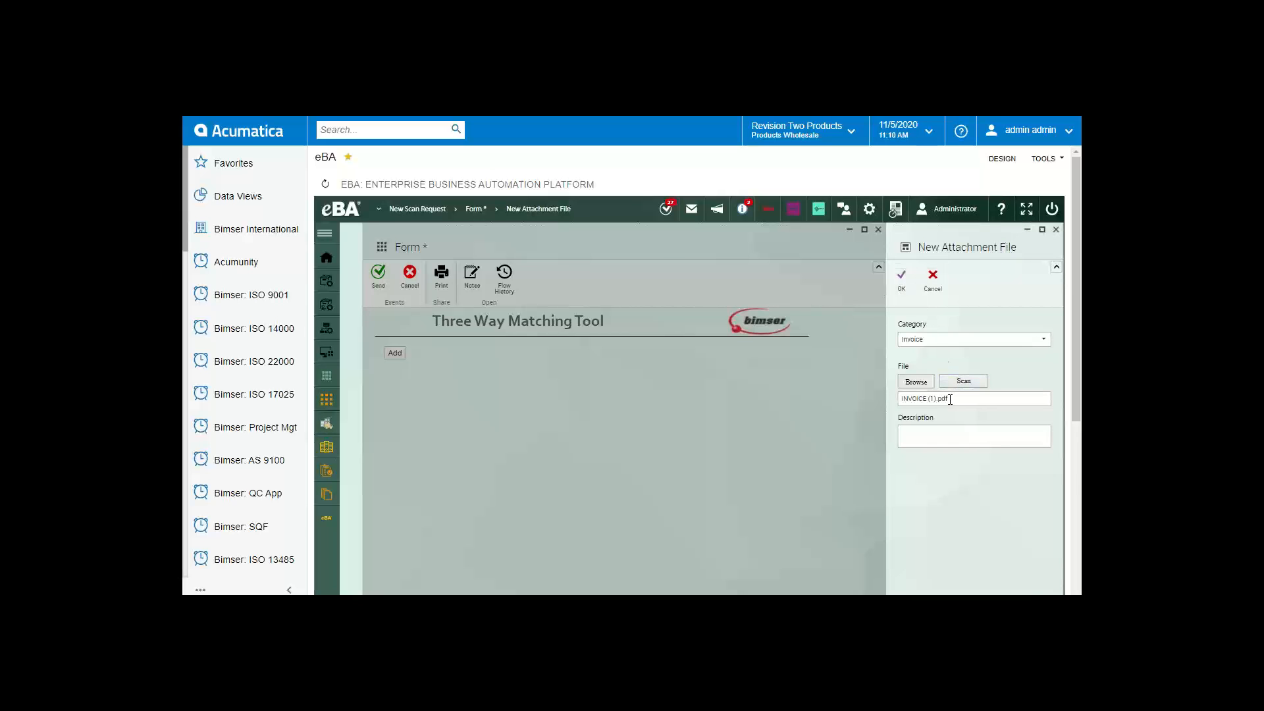
pyautogui.click(902, 289)
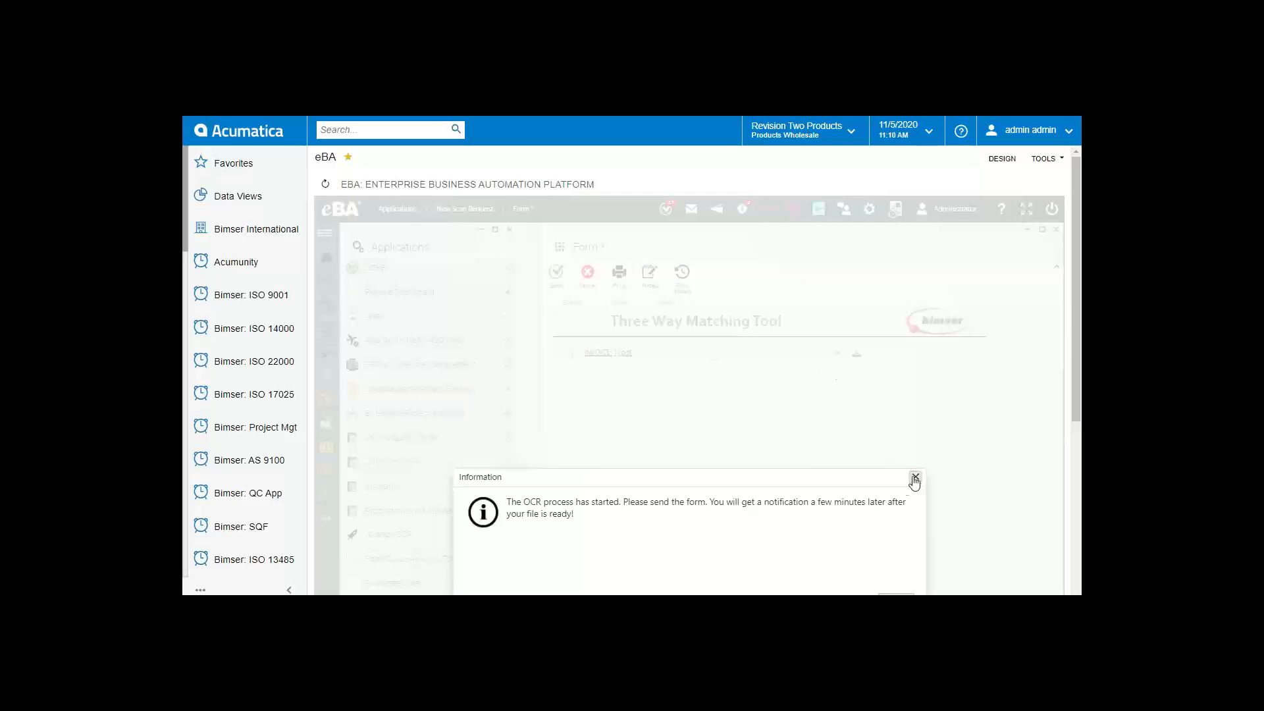
# Step: Dismiss the OCR notice and preview INVOICE (1).pdf full-size, then close the viewer
pyautogui.moveTo(1073, 338)
pyautogui.mouseDown()
pyautogui.moveTo(1082, 365)
pyautogui.moveTo(1080, 345)
pyautogui.mouseUp()
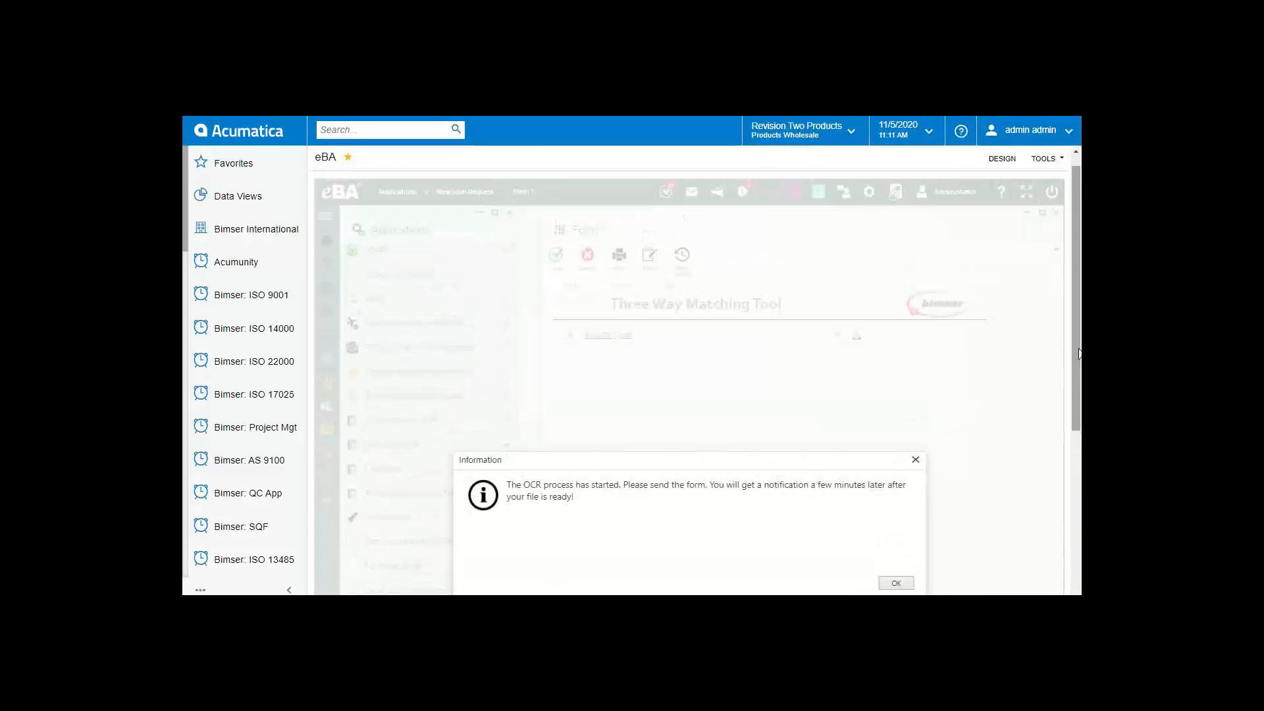
pyautogui.click(914, 460)
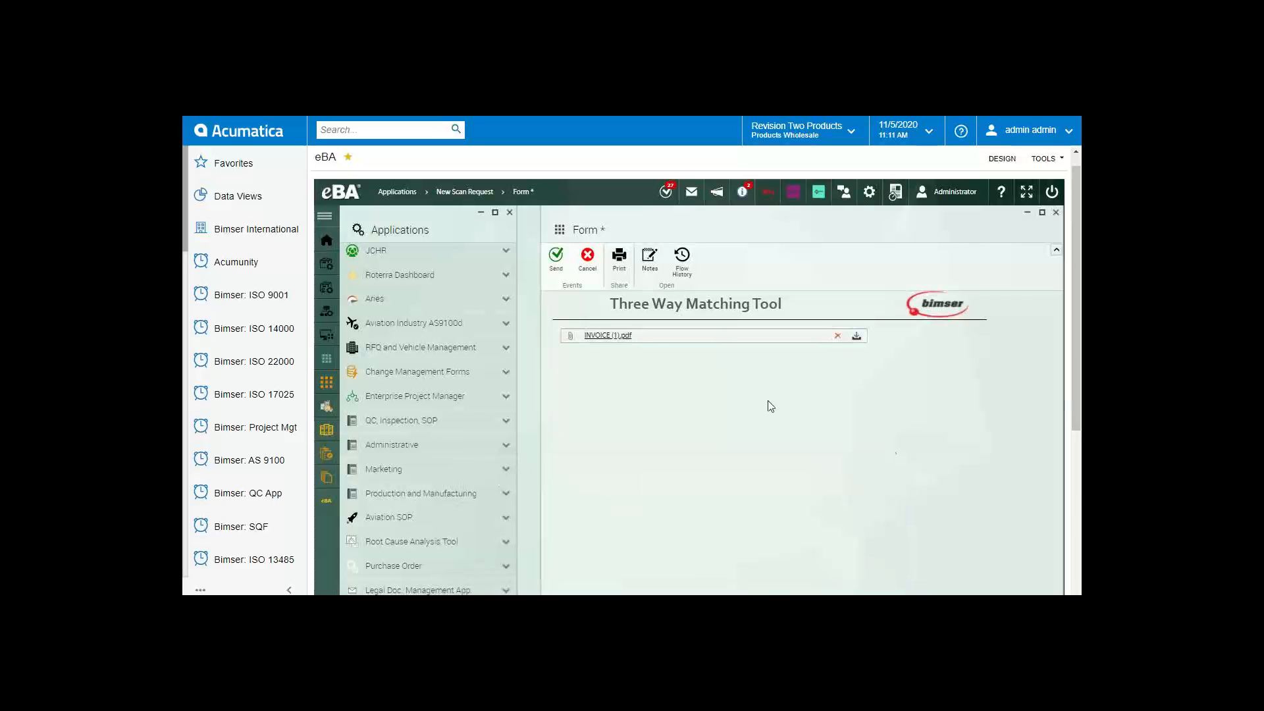
pyautogui.click(624, 343)
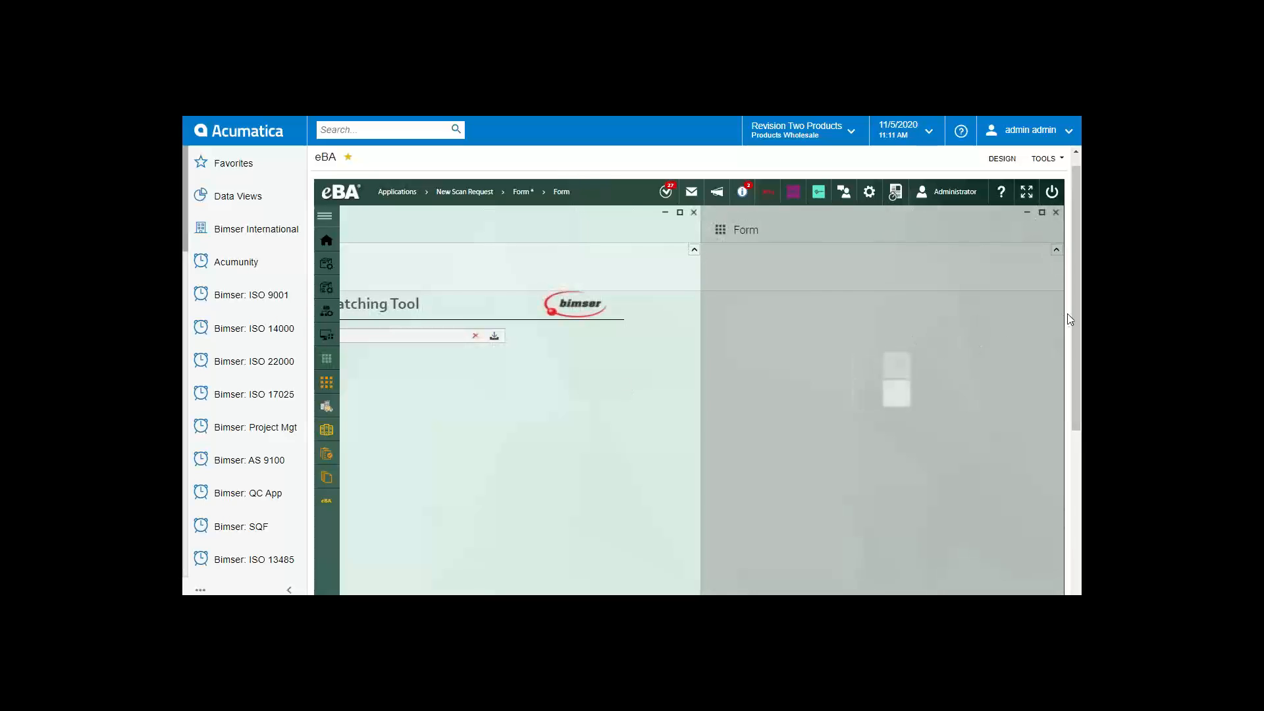
pyautogui.click(1042, 213)
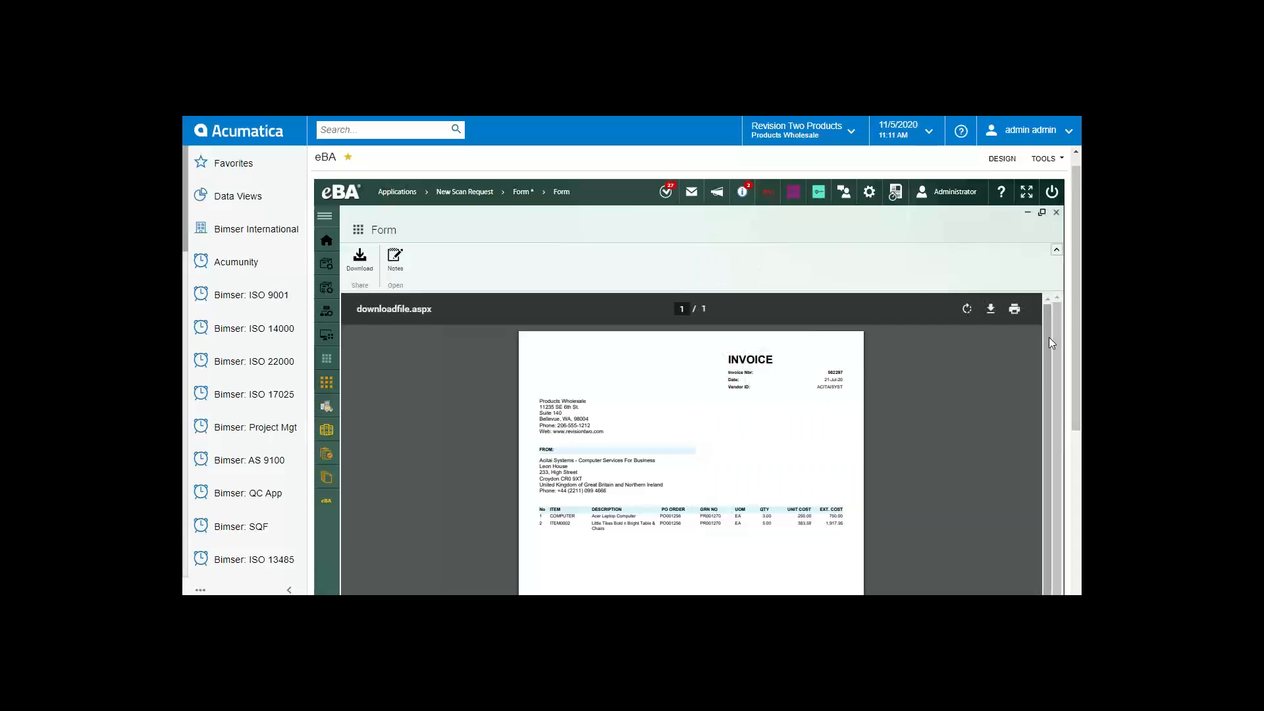
pyautogui.moveTo(1074, 318); pyautogui.dragTo(1077, 345)
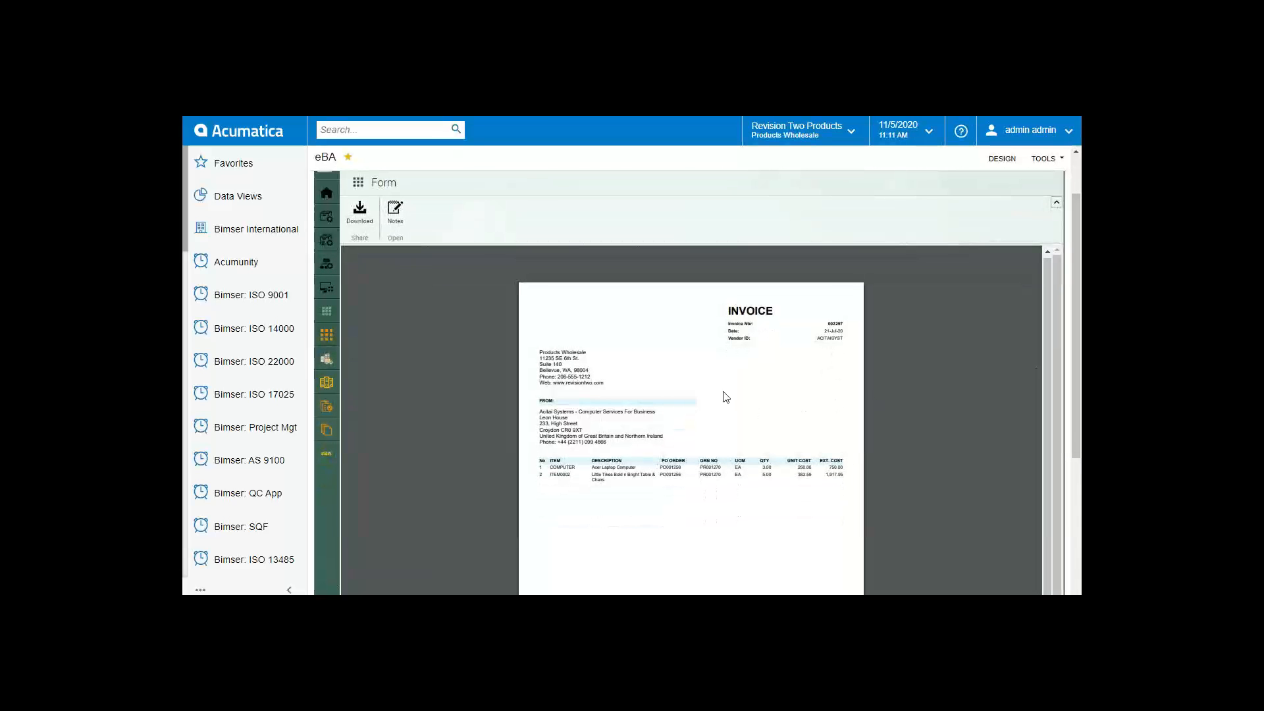
pyautogui.moveTo(1034, 259)
pyautogui.scroll(2, 997, 243)
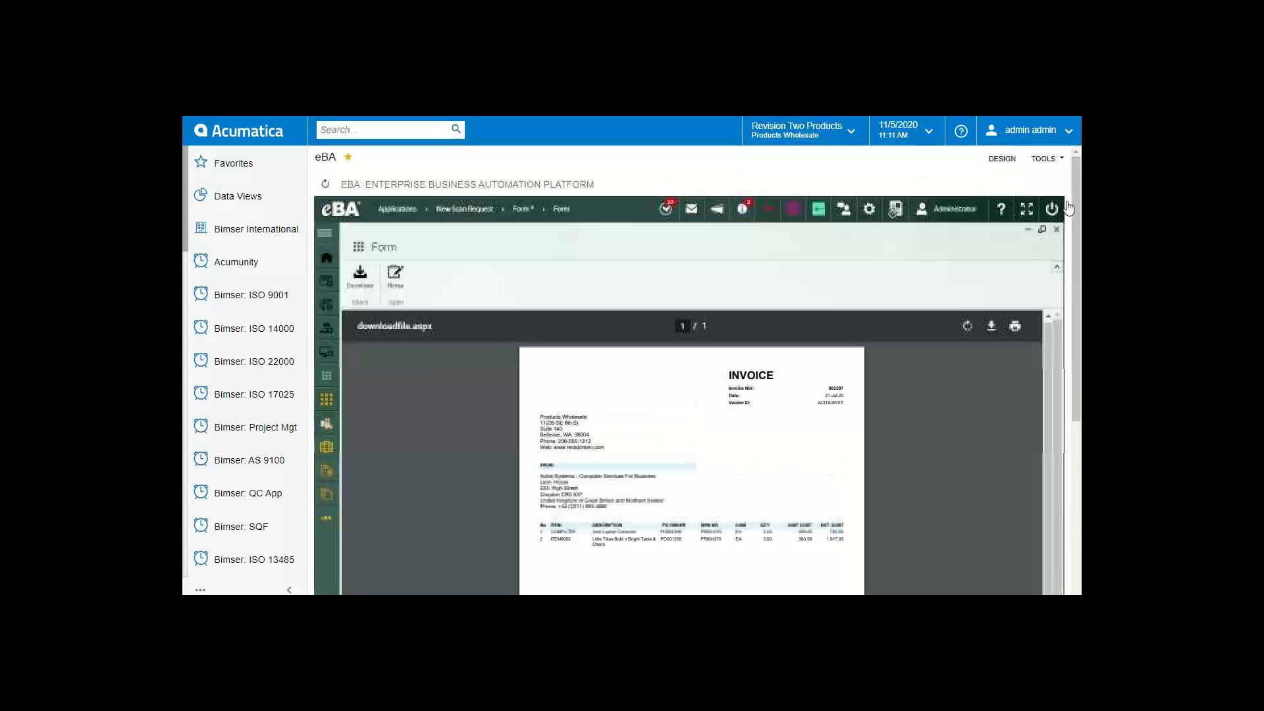
pyautogui.click(1056, 230)
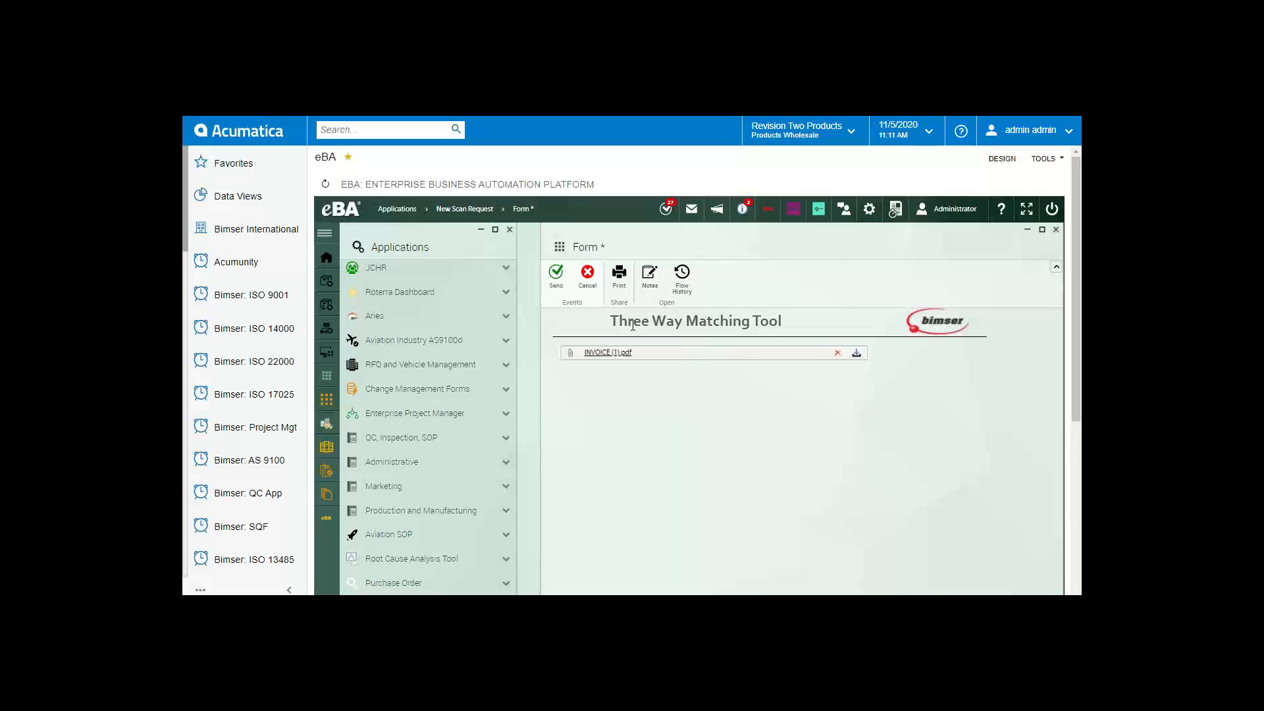
pyautogui.scroll(-3, 512, 420)
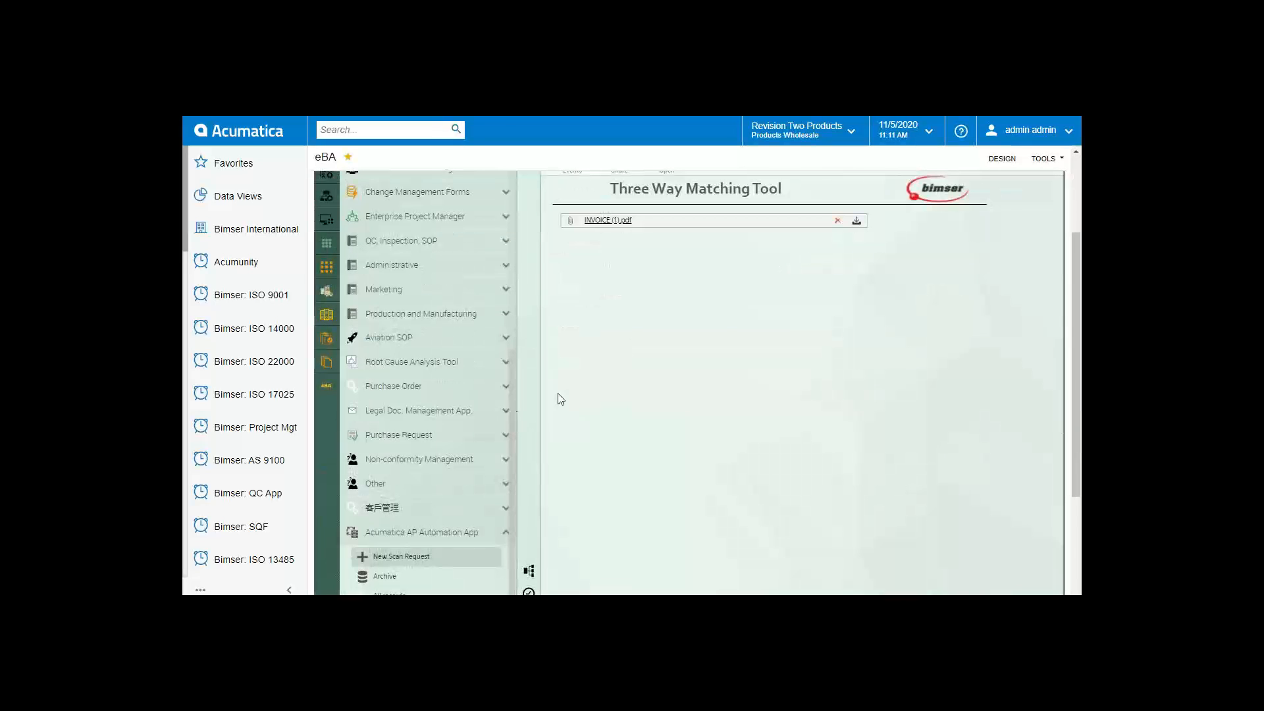
# Step: Send the scan request form to start its workflow
pyautogui.scroll(2, 558, 395)
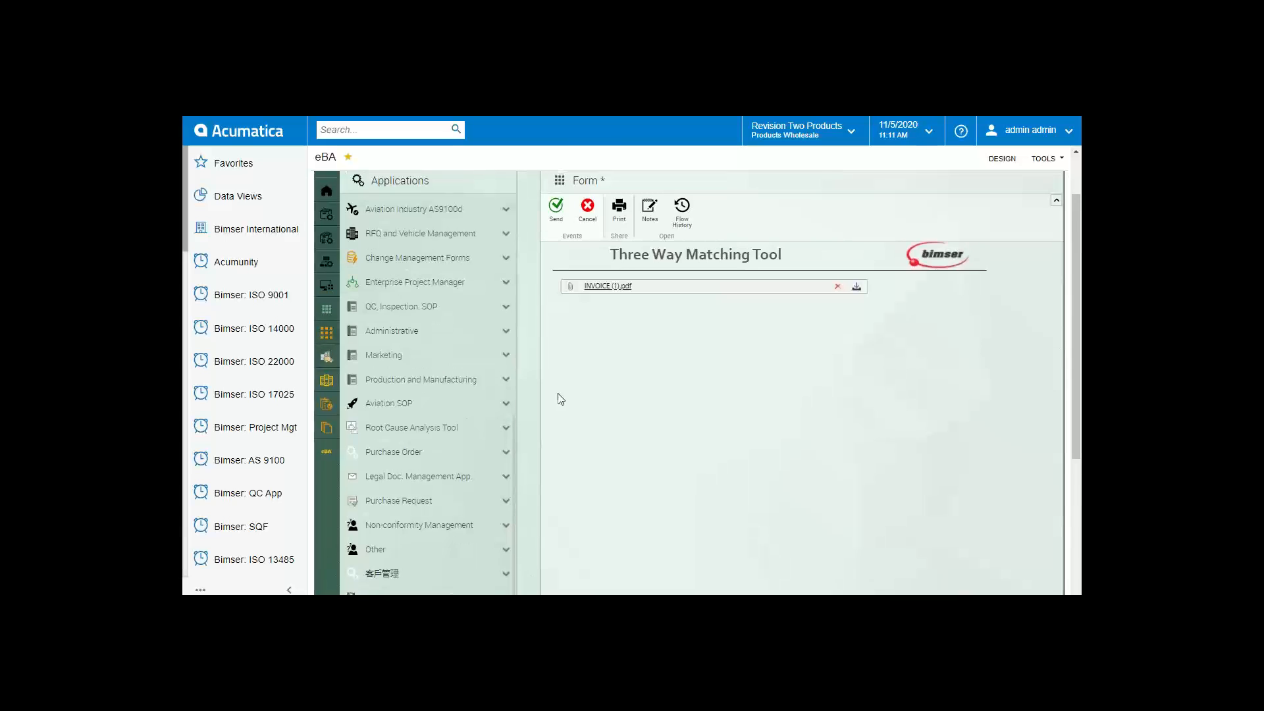
pyautogui.click(559, 218)
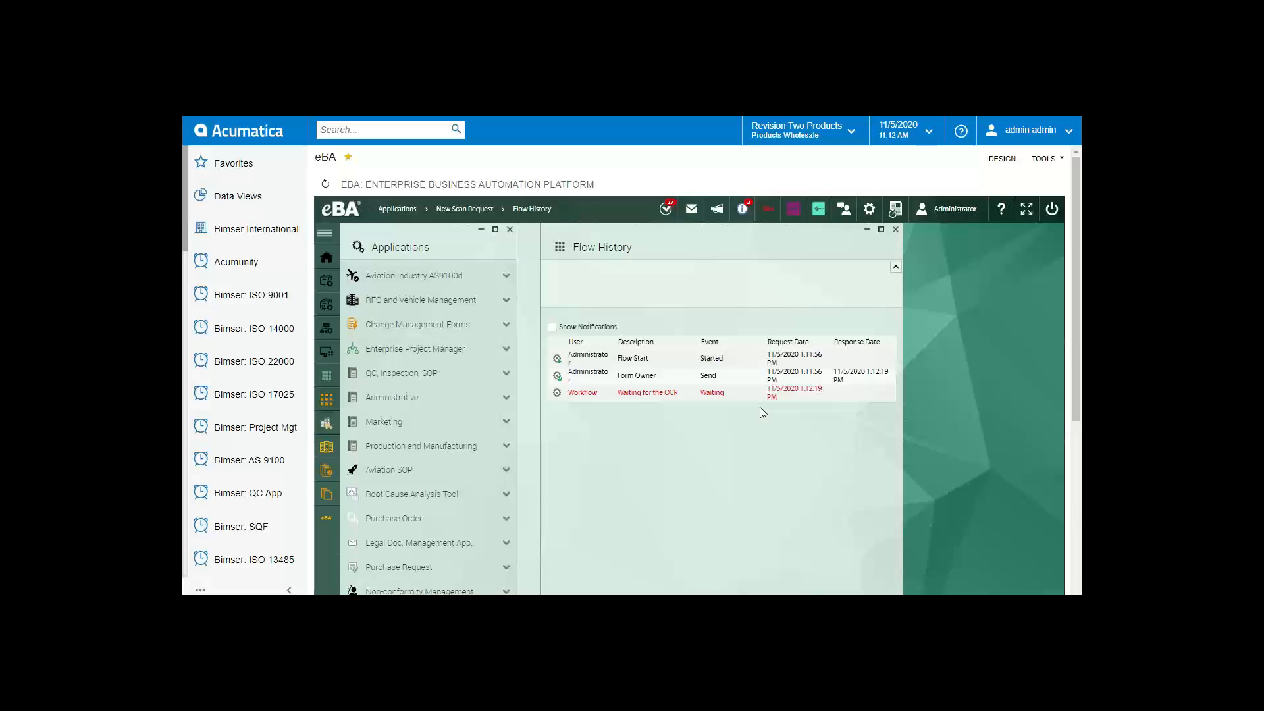
# Step: Close Flow History and open PurchaseOrderCapture request 14769 from the Dashboard's Approvals tile
pyautogui.click(896, 230)
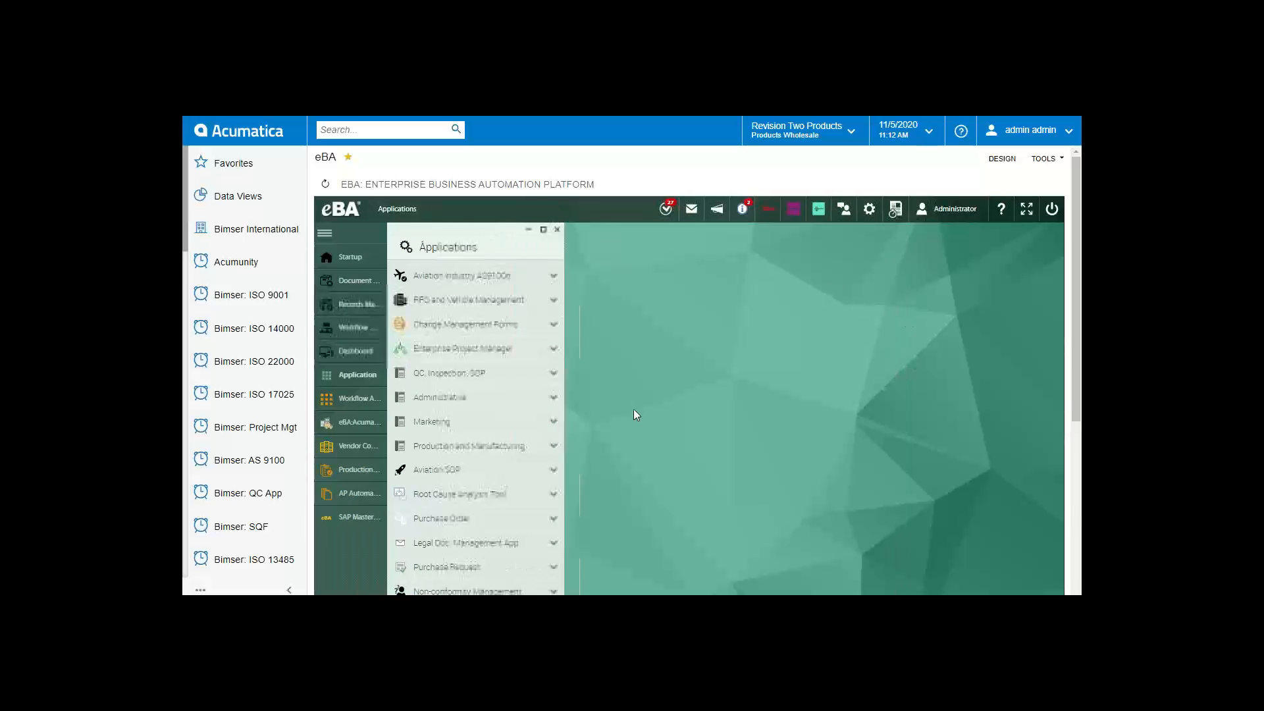
pyautogui.scroll(-2, 589, 470)
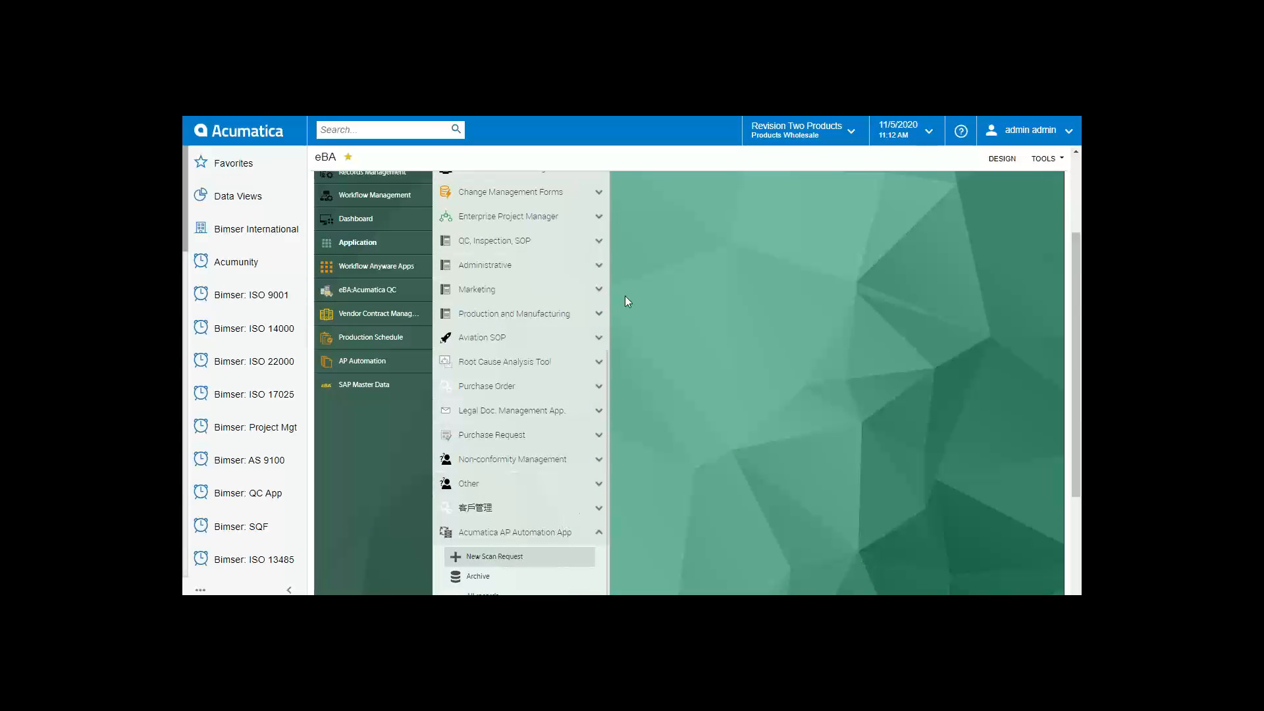
pyautogui.scroll(2, 644, 409)
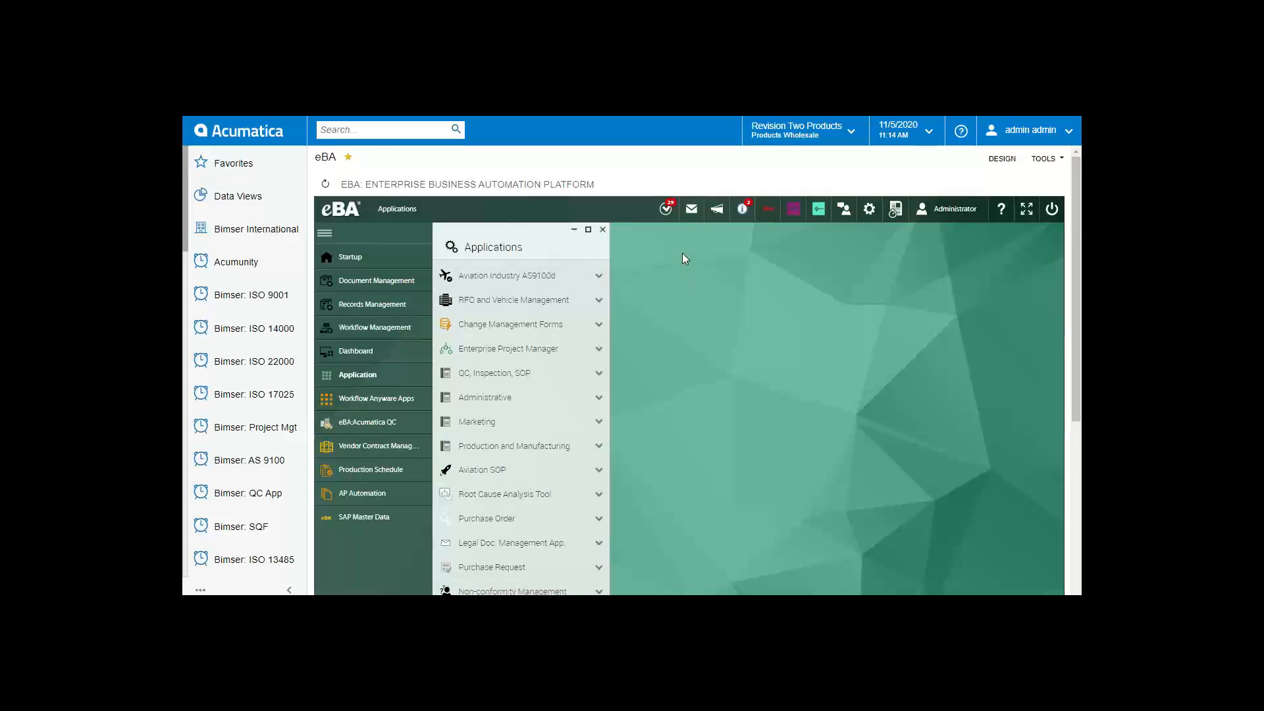
pyautogui.click(667, 219)
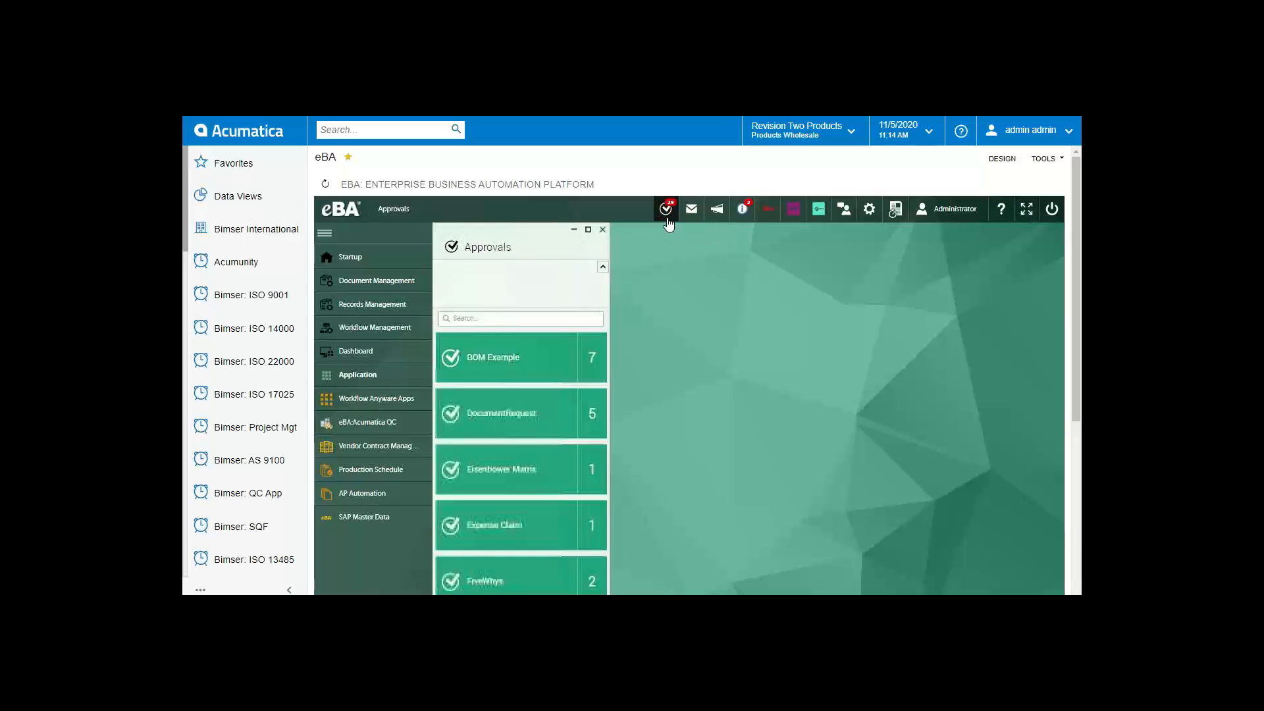
pyautogui.click(390, 262)
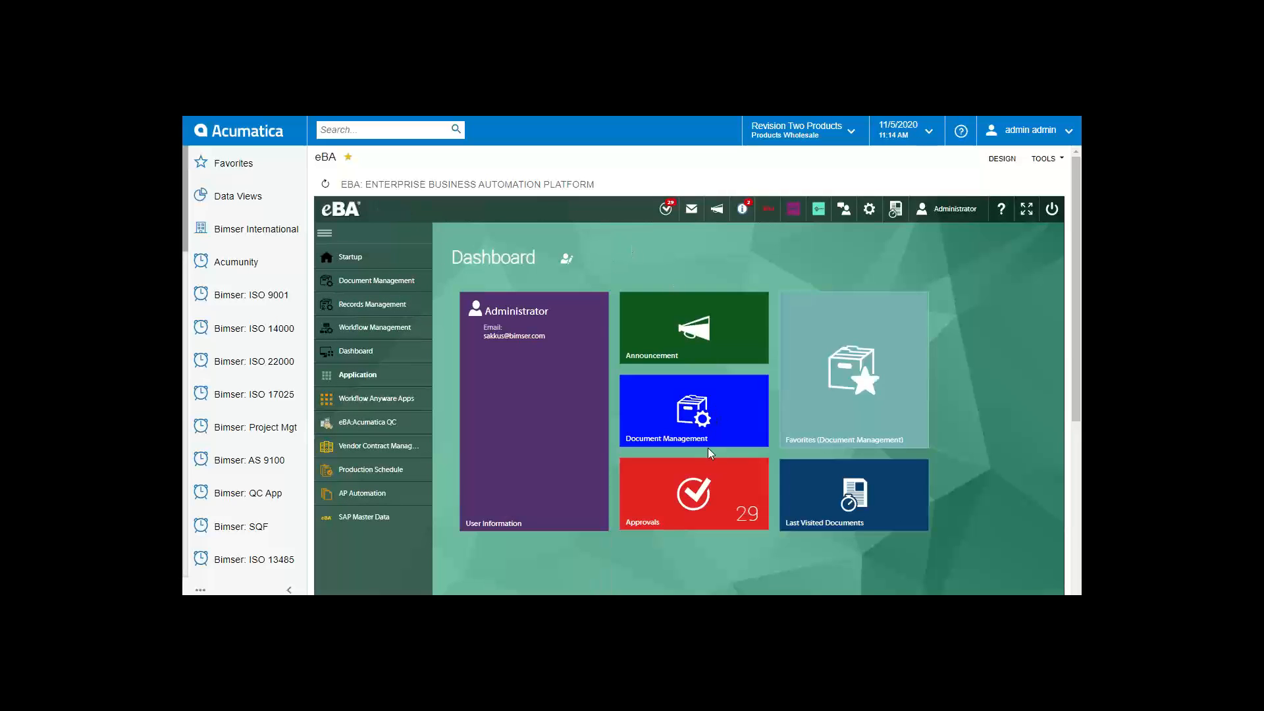
pyautogui.scroll(-1, 711, 444)
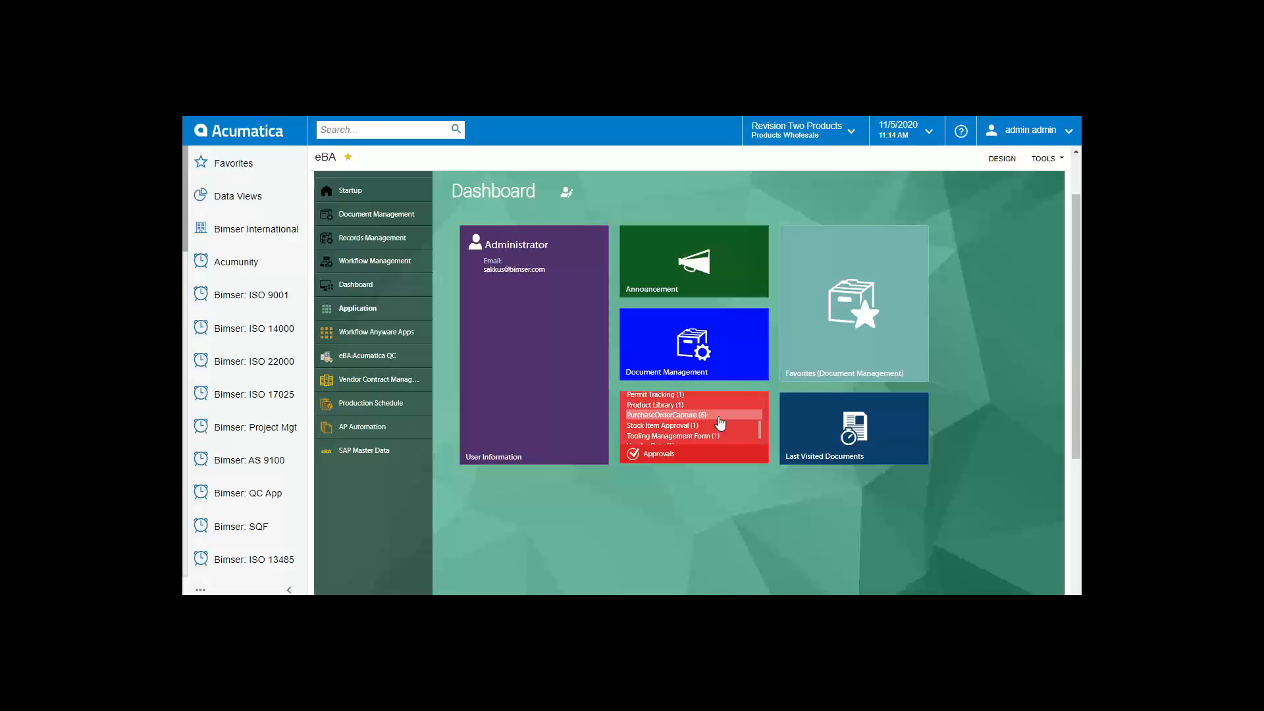
pyautogui.click(718, 416)
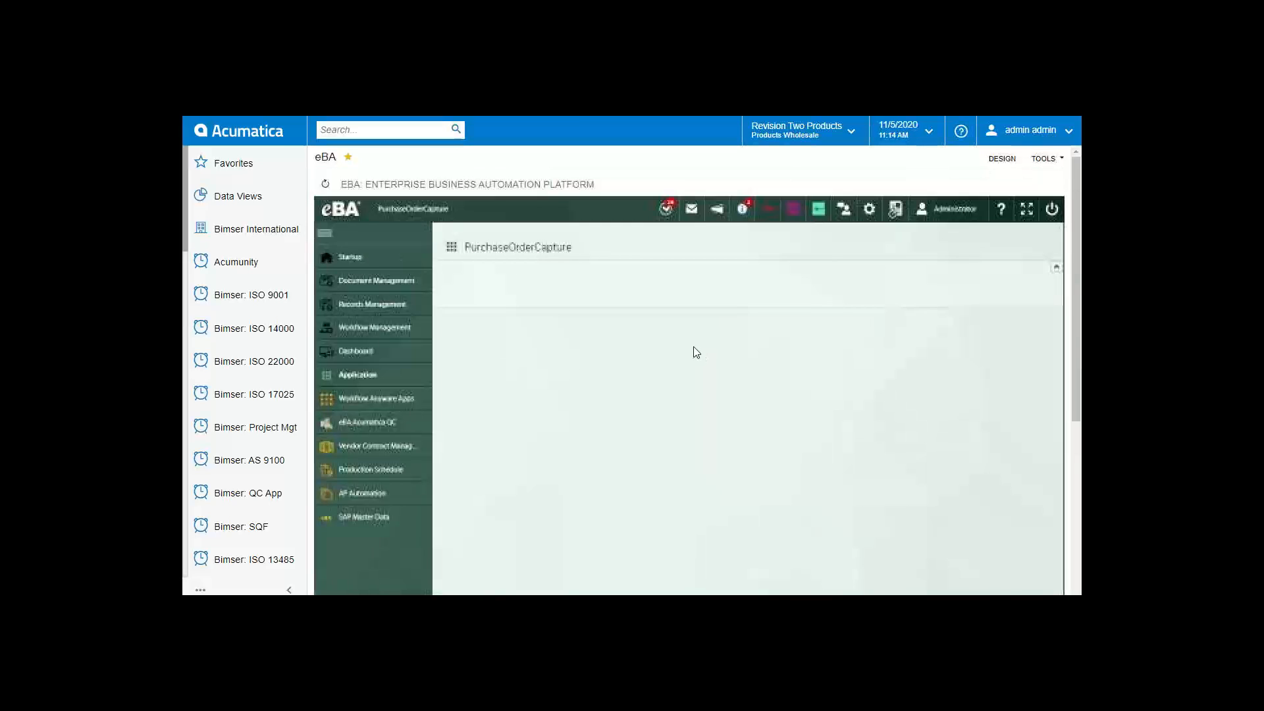
pyautogui.scroll(1, 753, 278)
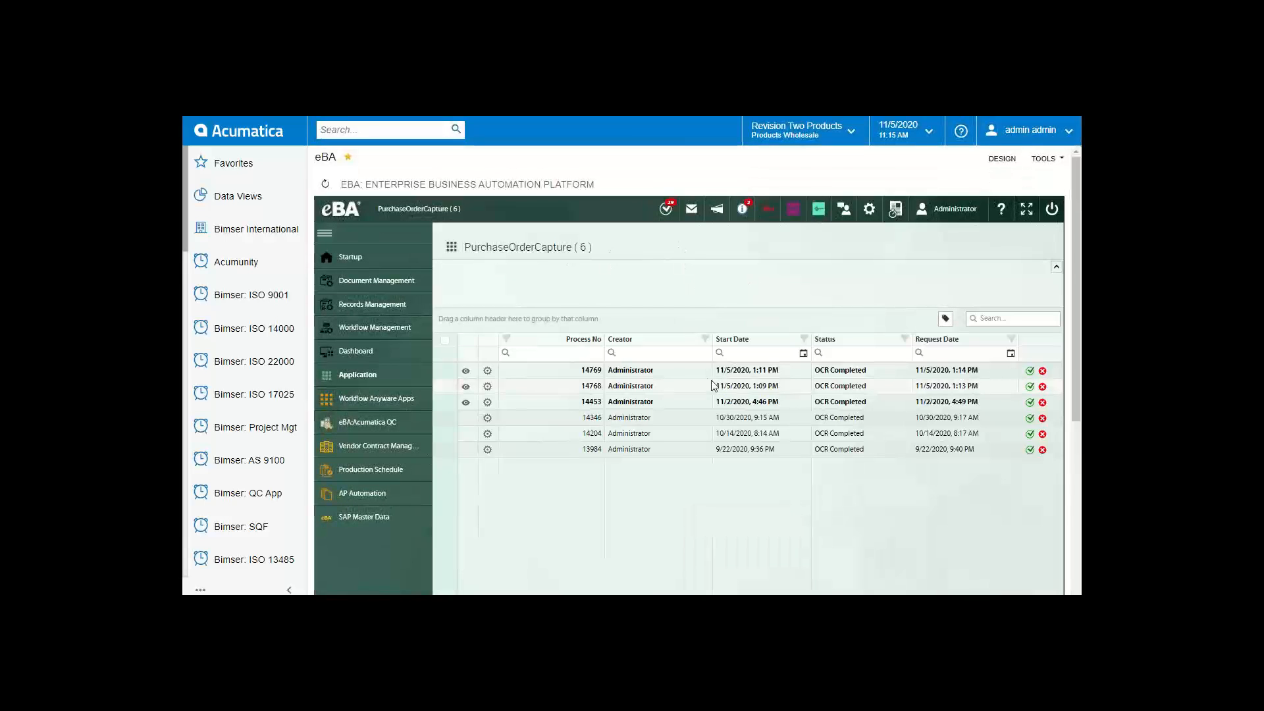
pyautogui.click(690, 374)
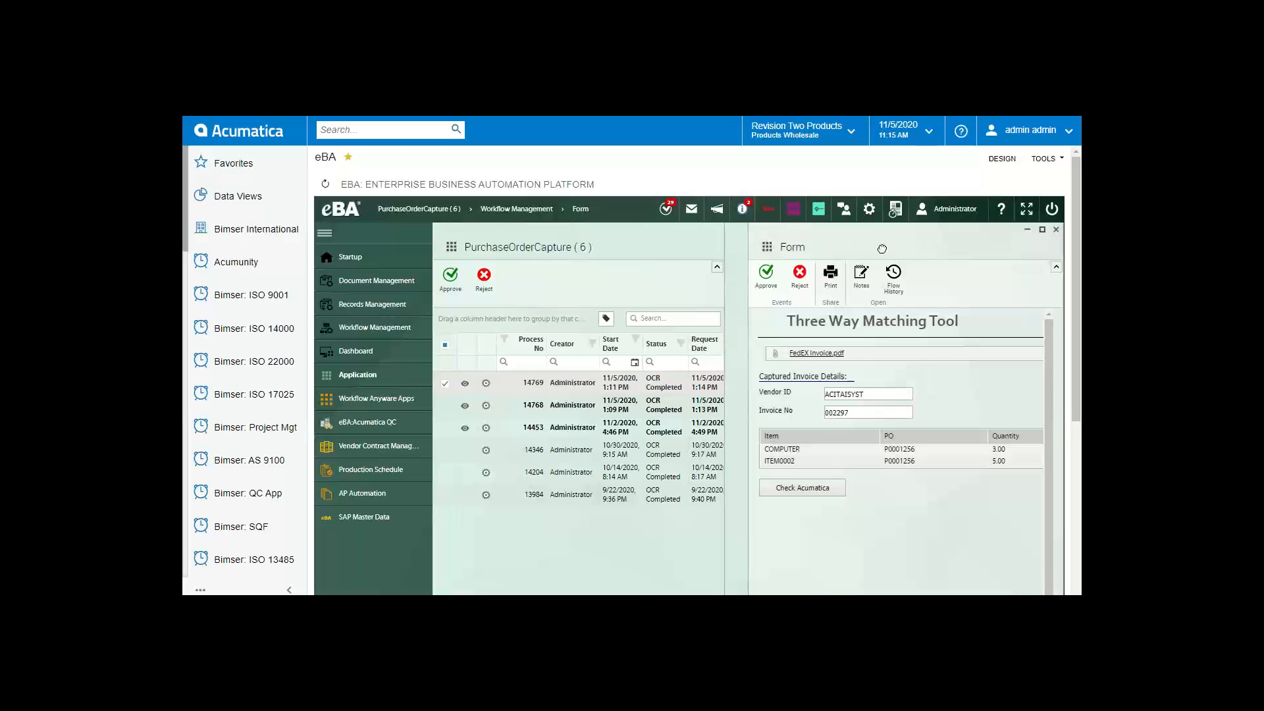
# Step: Maximize the form and inspect FedEX invoice.pdf full-size, checking its printed Vendor ID
pyautogui.click(960, 232)
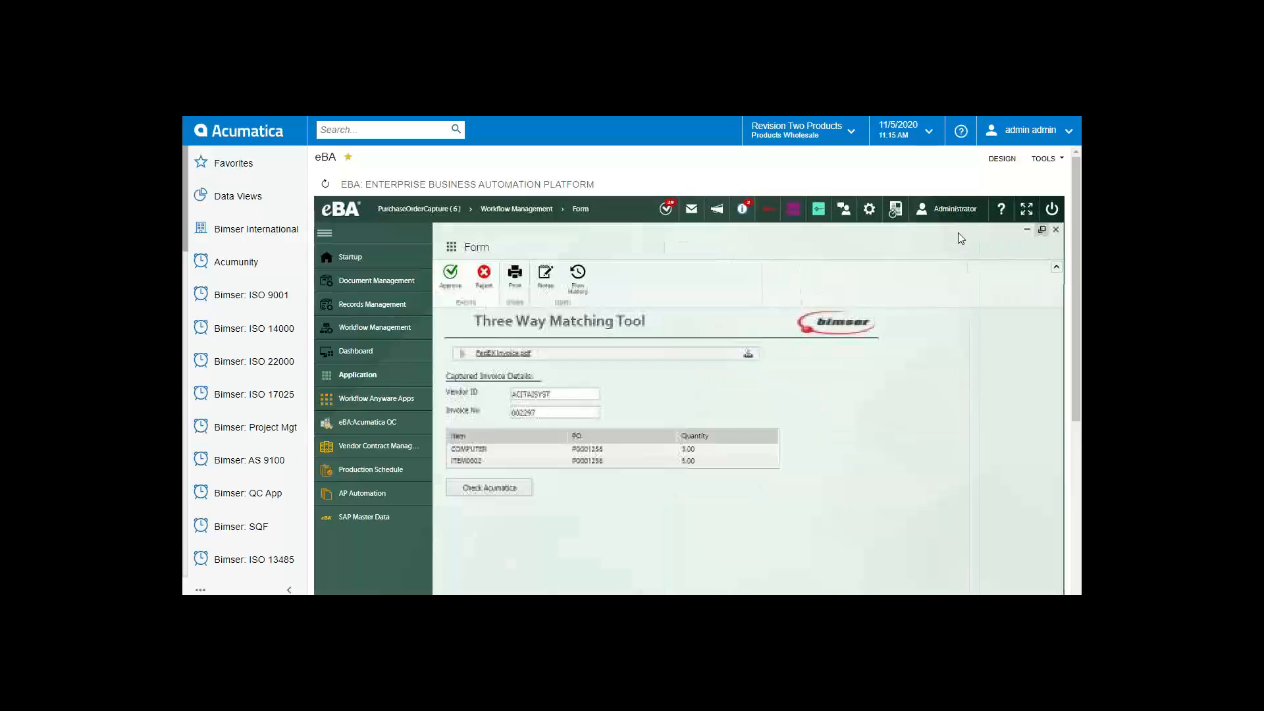
pyautogui.click(507, 354)
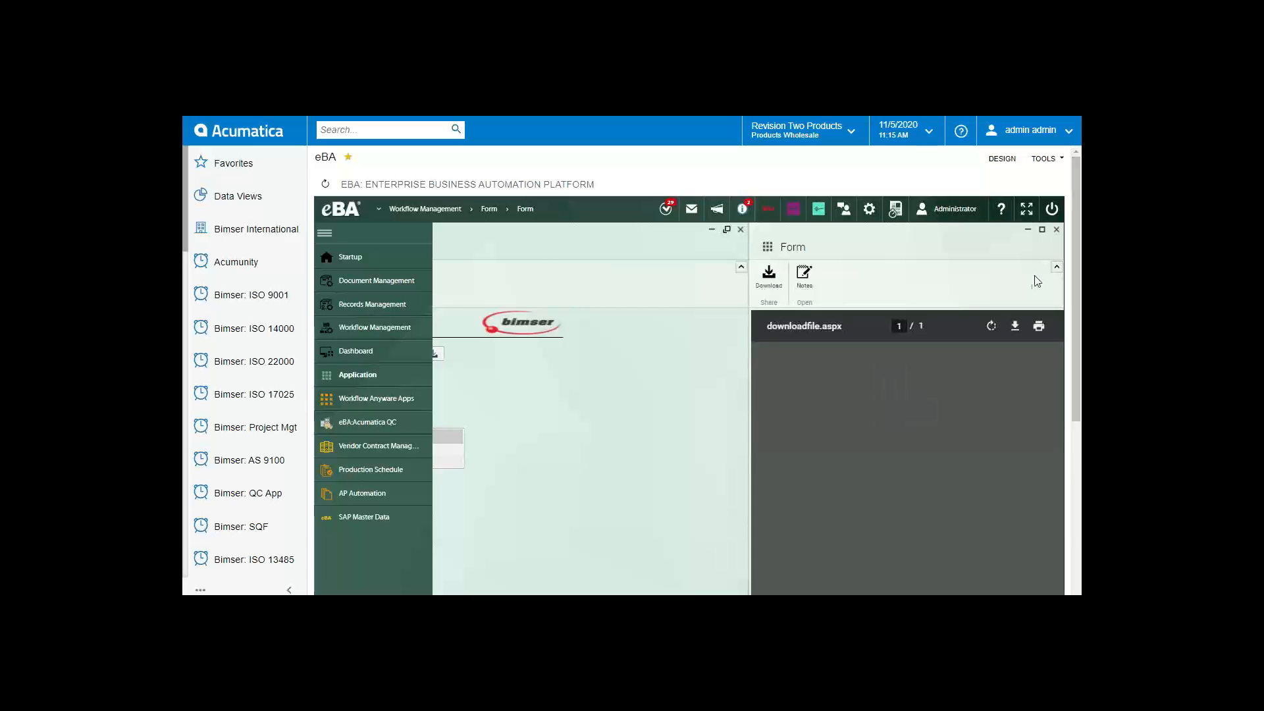
pyautogui.scroll(-5, 1028, 435)
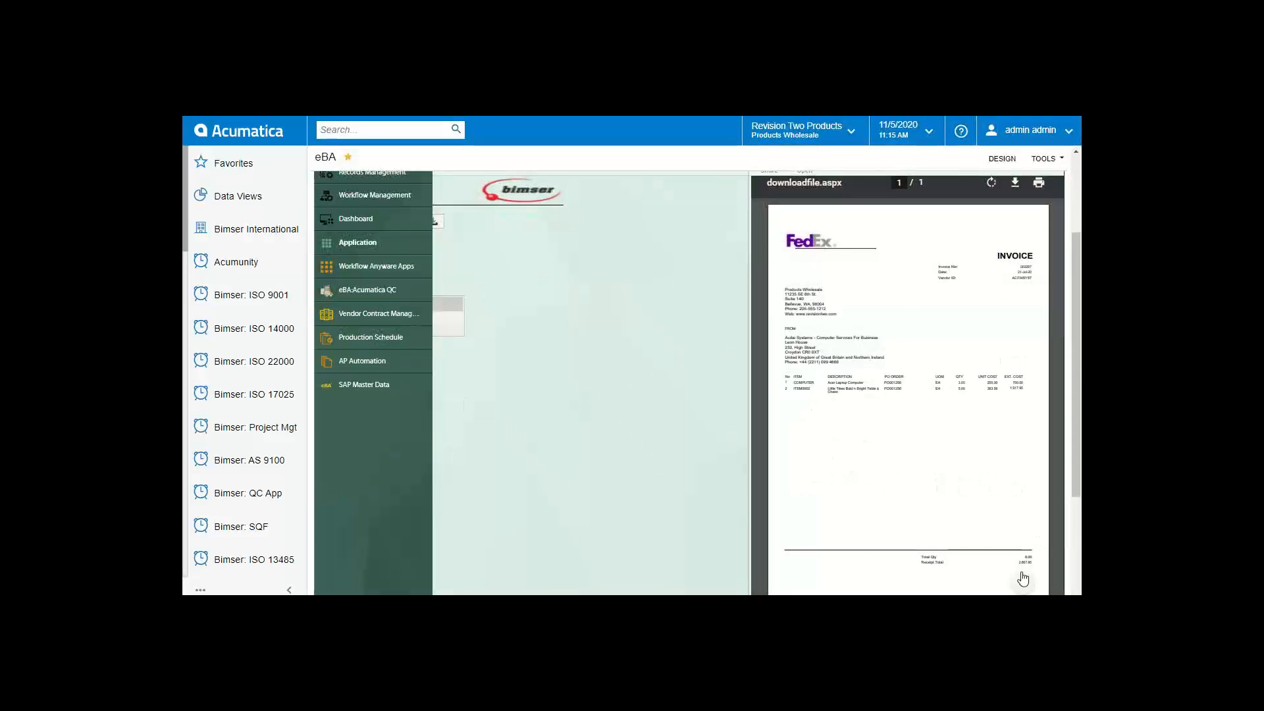
pyautogui.click(1022, 557)
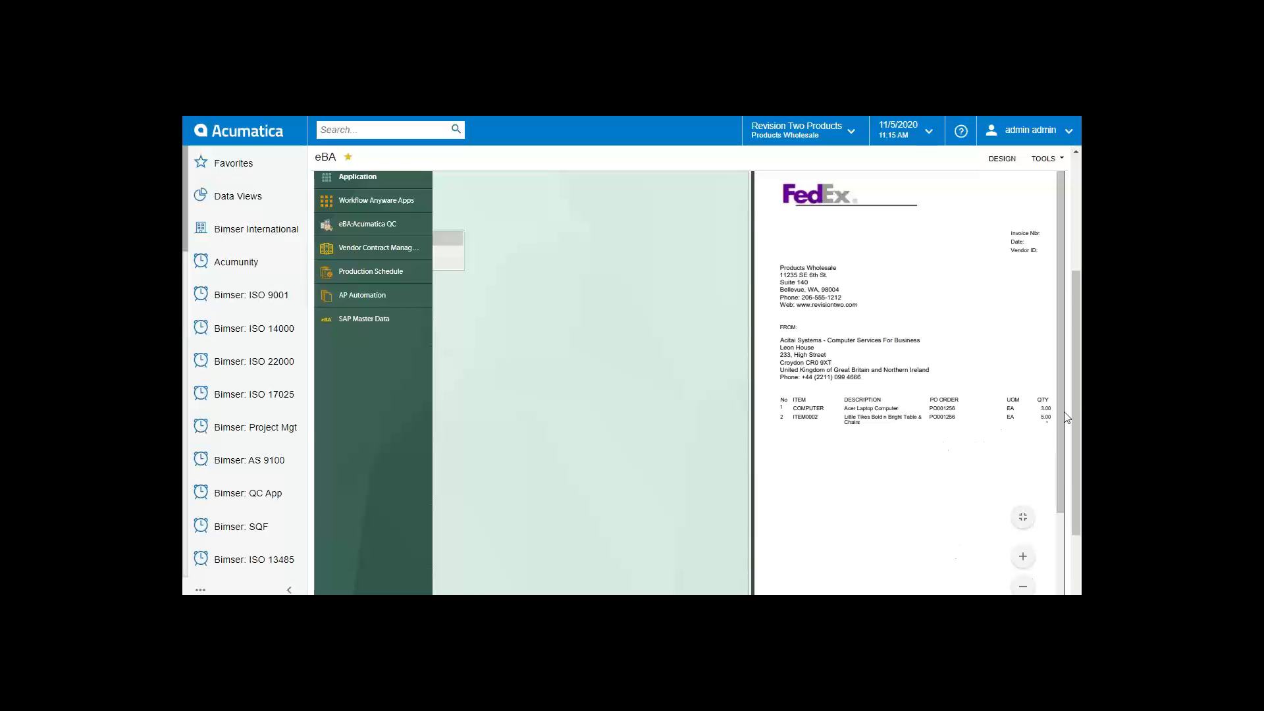
pyautogui.moveTo(1075, 398); pyautogui.dragTo(1076, 314)
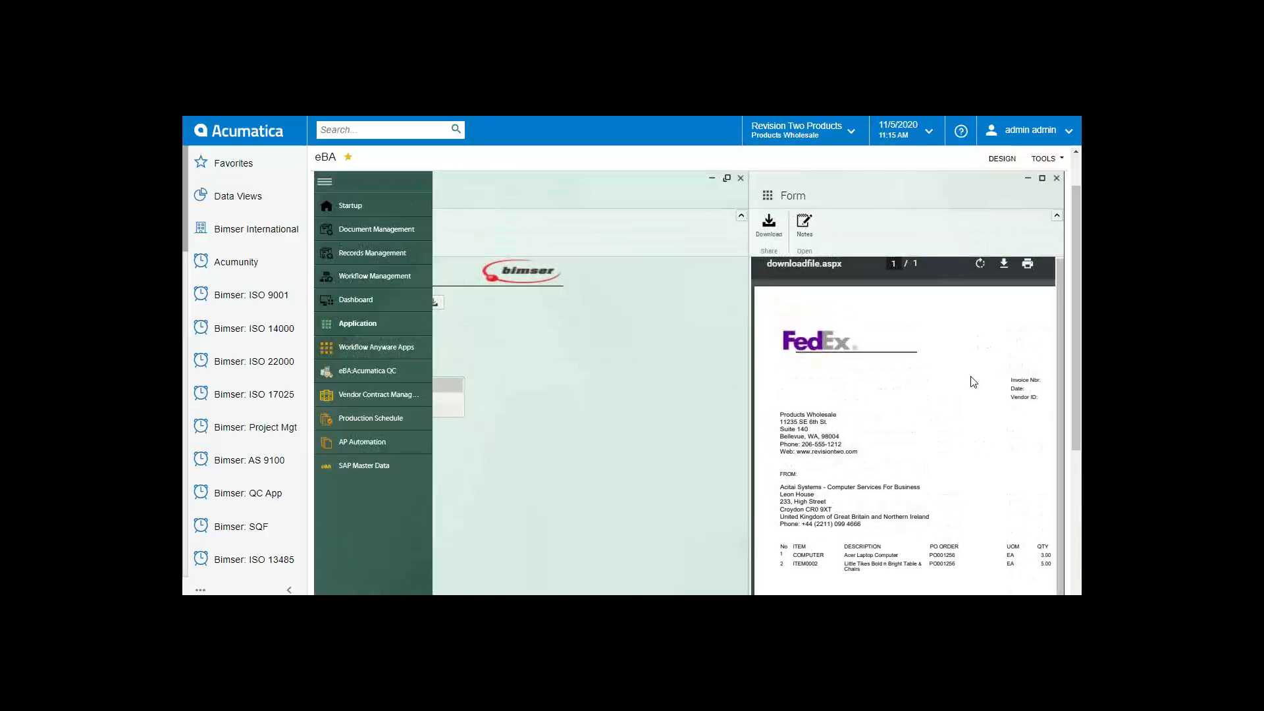
pyautogui.moveTo(941, 194); pyautogui.dragTo(852, 193)
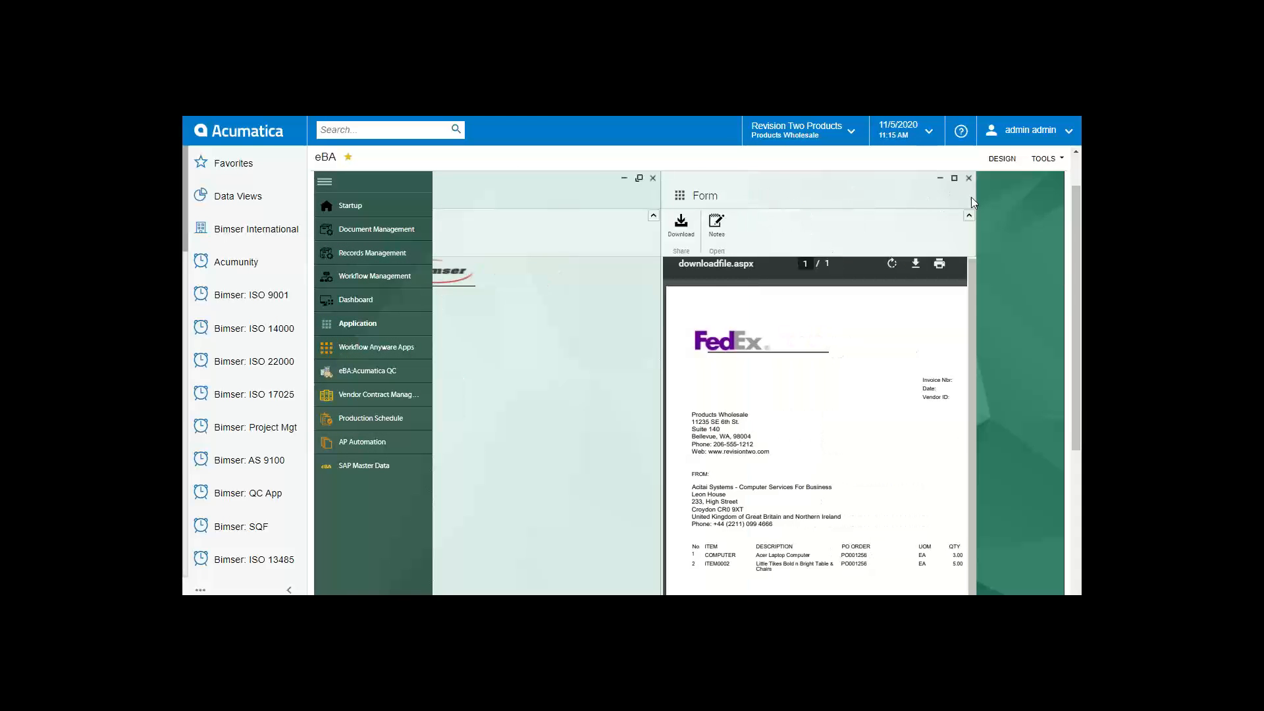
pyautogui.click(955, 179)
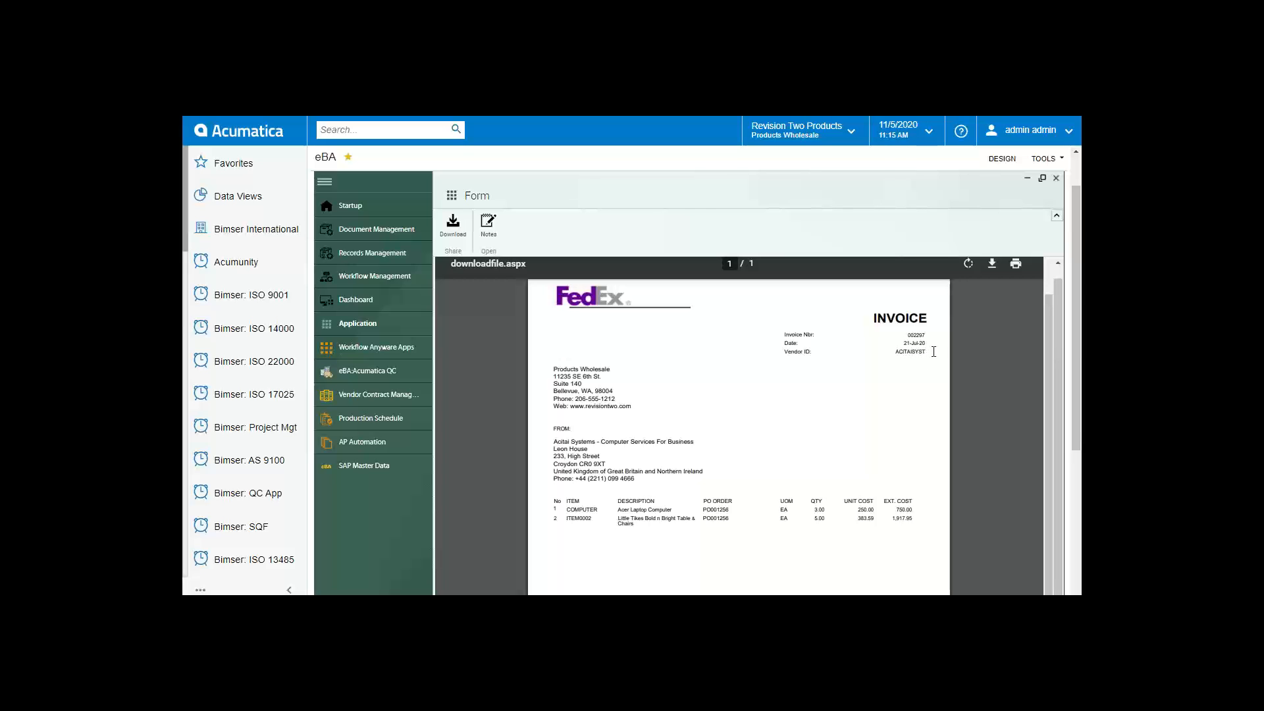
pyautogui.moveTo(923, 353); pyautogui.dragTo(906, 354)
pyautogui.click(1057, 178)
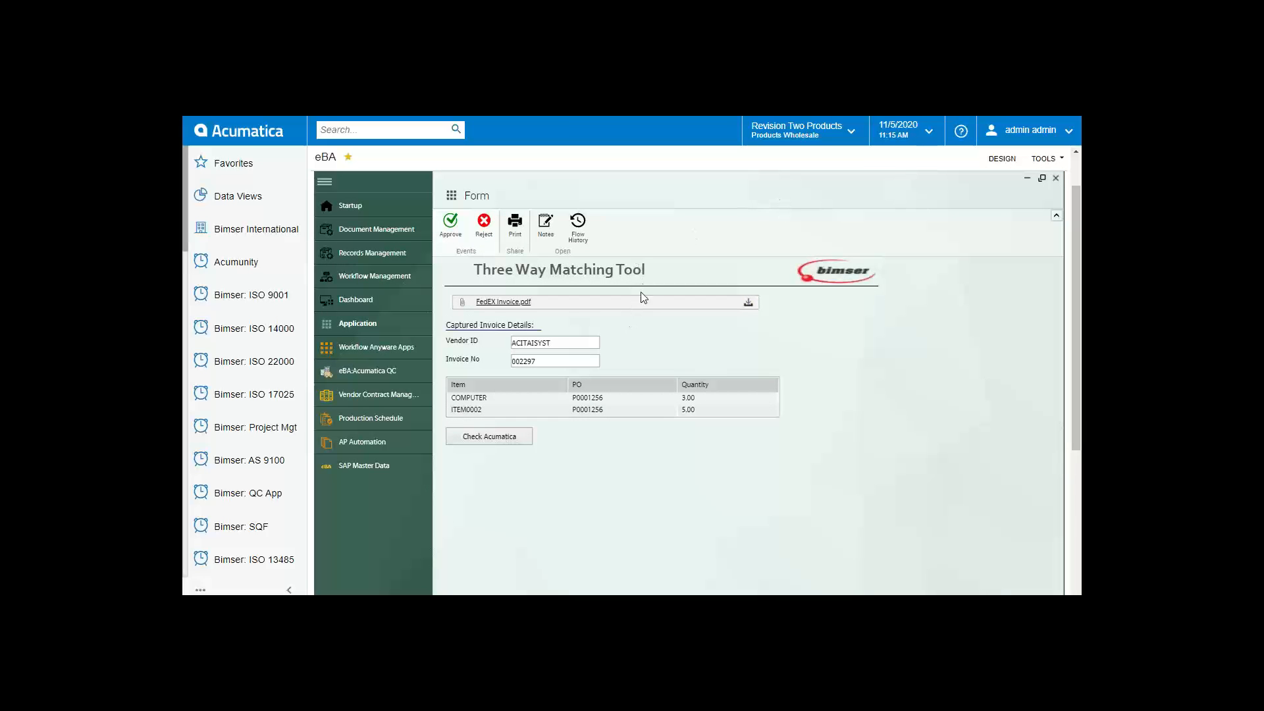
# Step: Highlight the captured Vendor ID and run Check Acumatica, finding purchase receipt PR001044
pyautogui.moveTo(564, 343); pyautogui.dragTo(529, 344)
pyautogui.click(526, 347)
pyautogui.moveTo(542, 343); pyautogui.dragTo(516, 343)
pyautogui.click(548, 345)
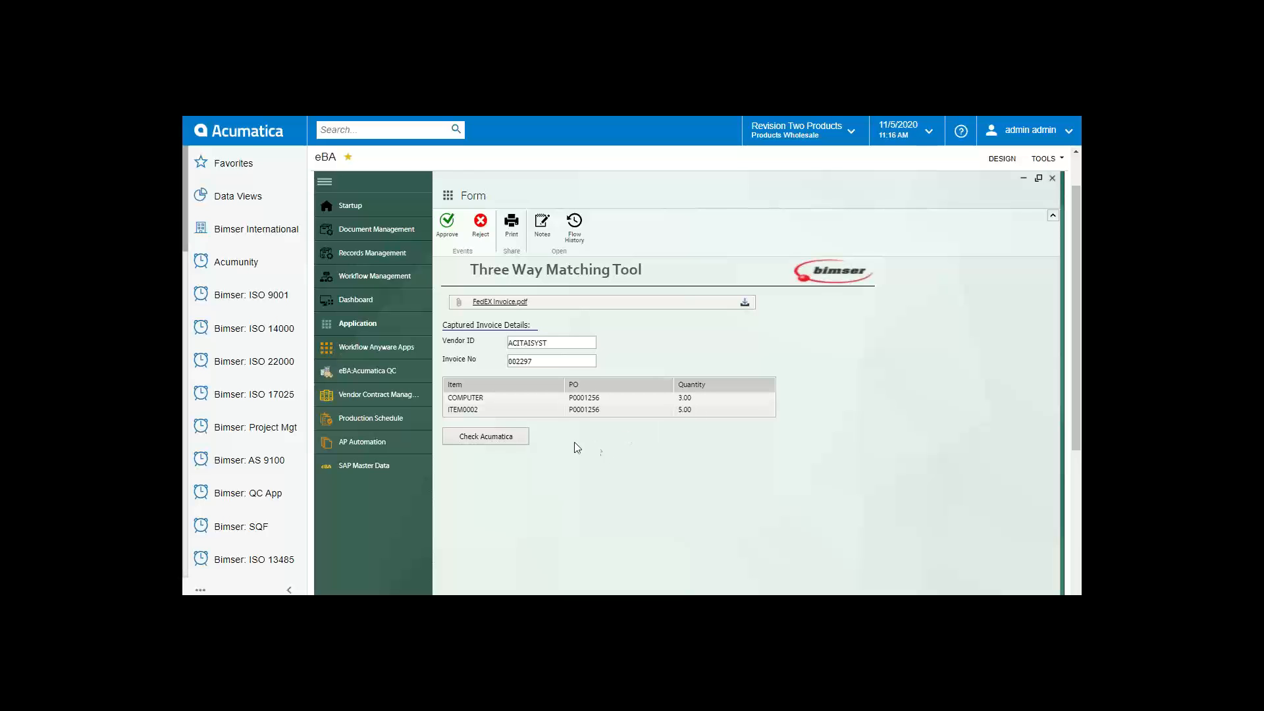
pyautogui.click(522, 445)
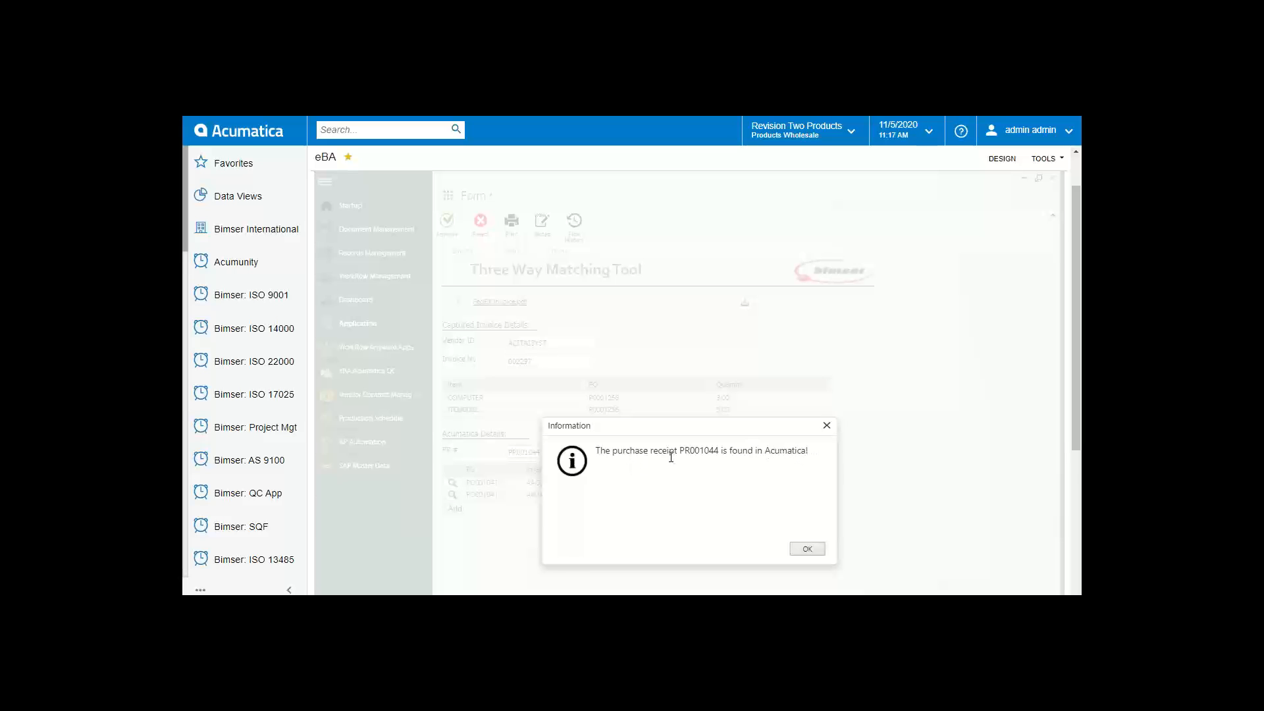
# Step: Dismiss the receipt message, review the maximized Flow Scheme, and approve the matched invoice
pyautogui.click(828, 426)
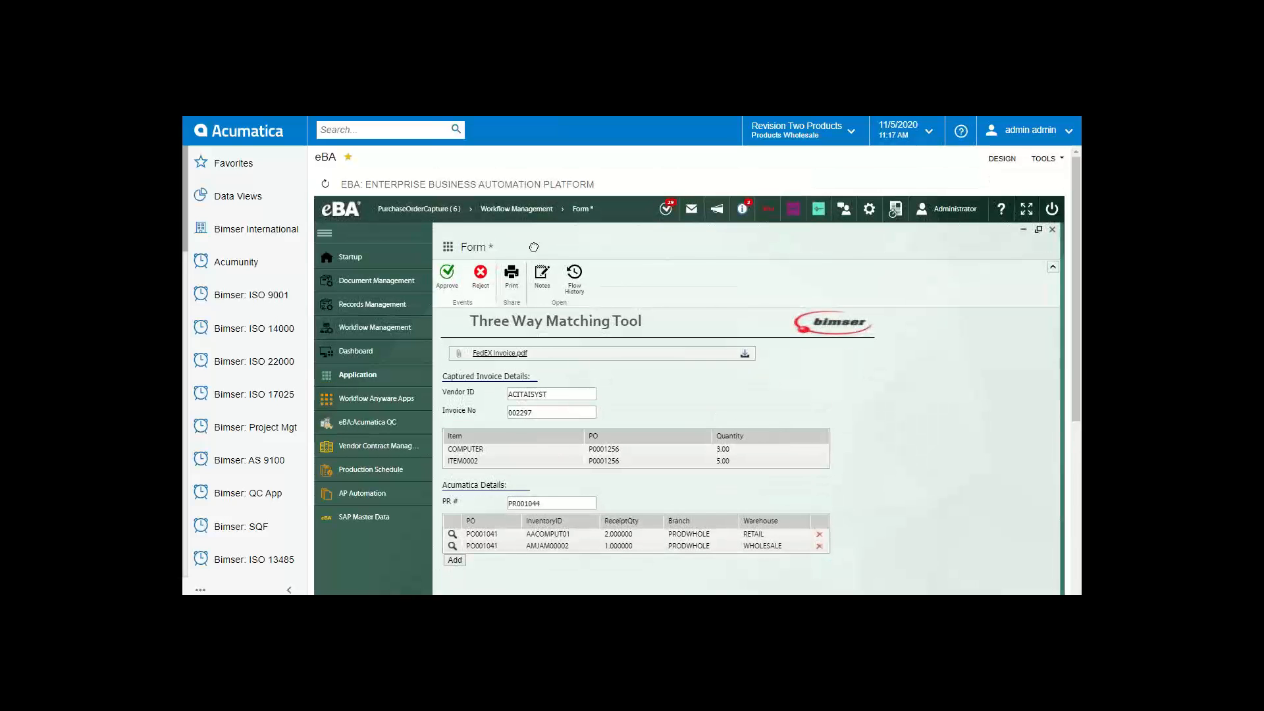
pyautogui.moveTo(533, 247); pyautogui.dragTo(708, 245)
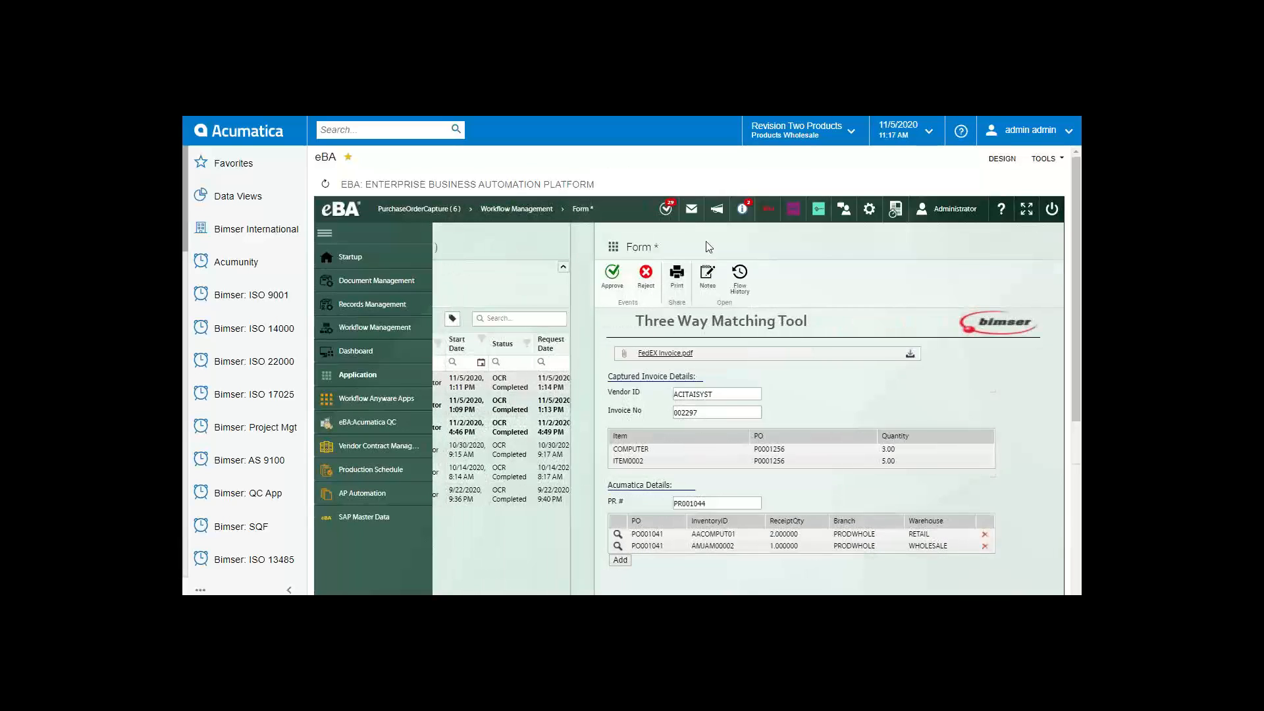
pyautogui.scroll(-4, 698, 276)
pyautogui.click(587, 421)
pyautogui.scroll(3, 682, 419)
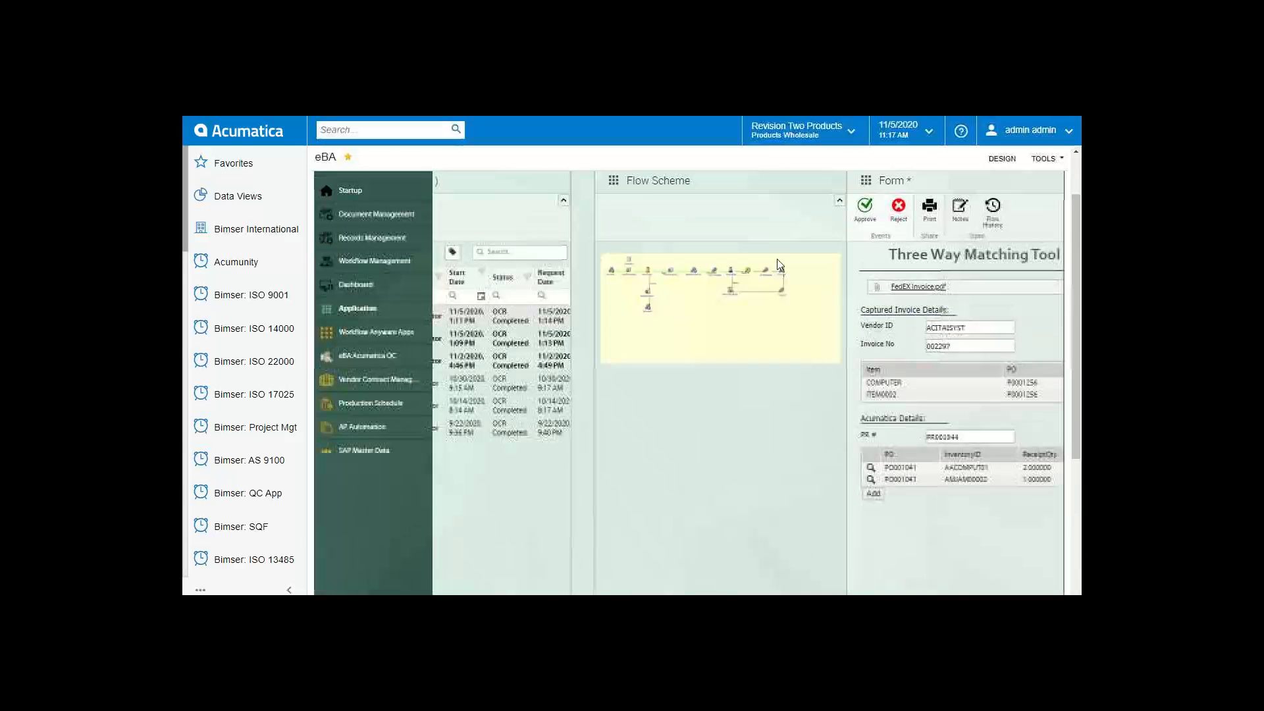
pyautogui.scroll(1, 831, 254)
pyautogui.click(826, 232)
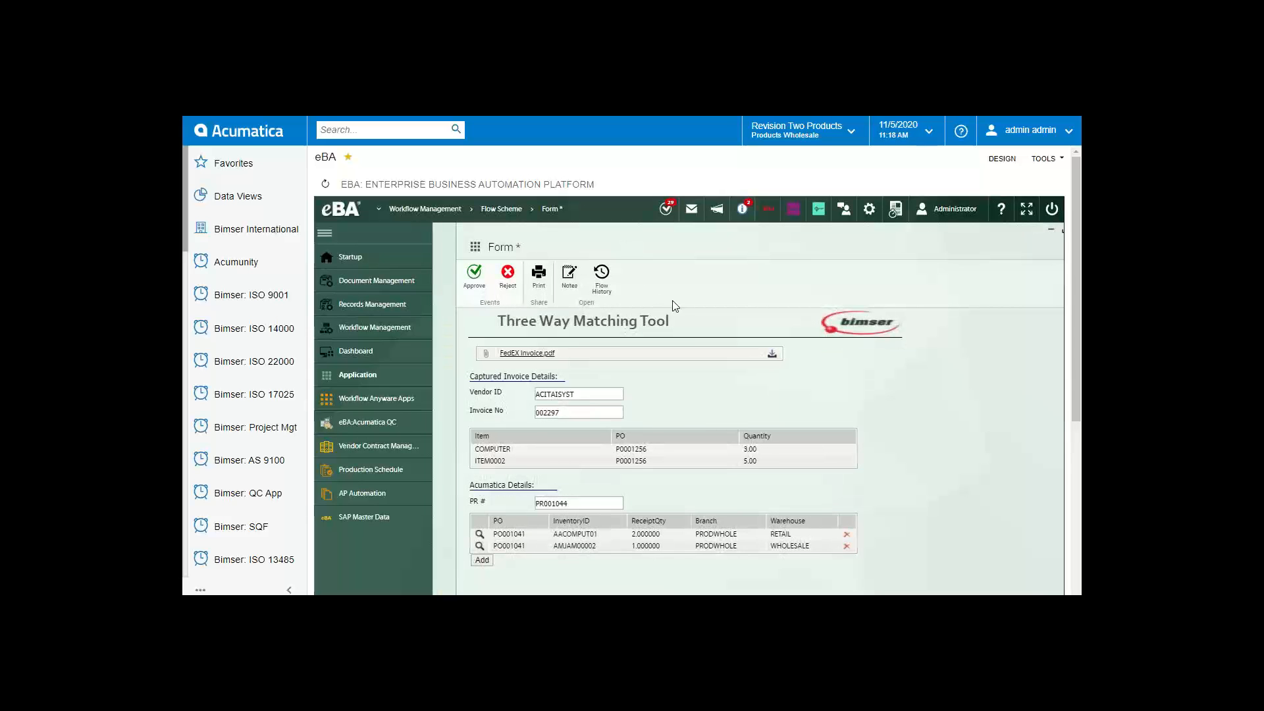
pyautogui.click(475, 276)
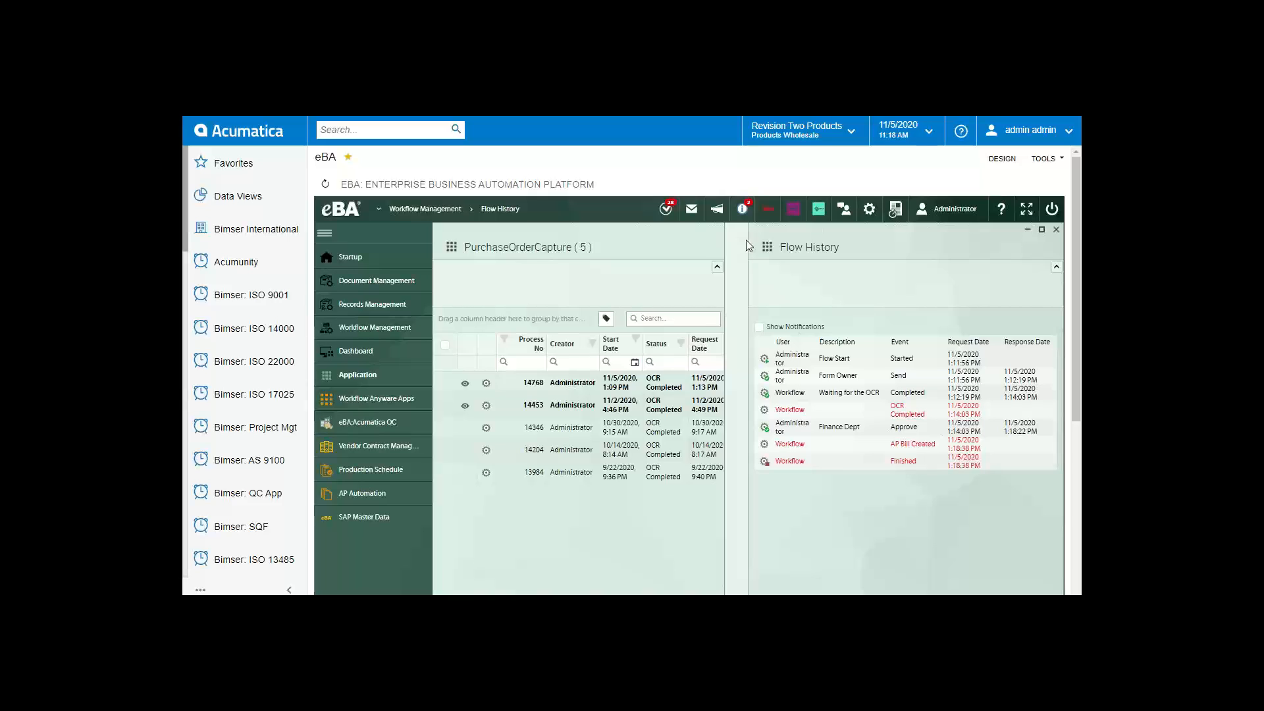
# Step: Maximize the Flow History panel of invoice process 14769 so it fills the eBA workspace
pyautogui.moveTo(747, 241); pyautogui.dragTo(584, 253)
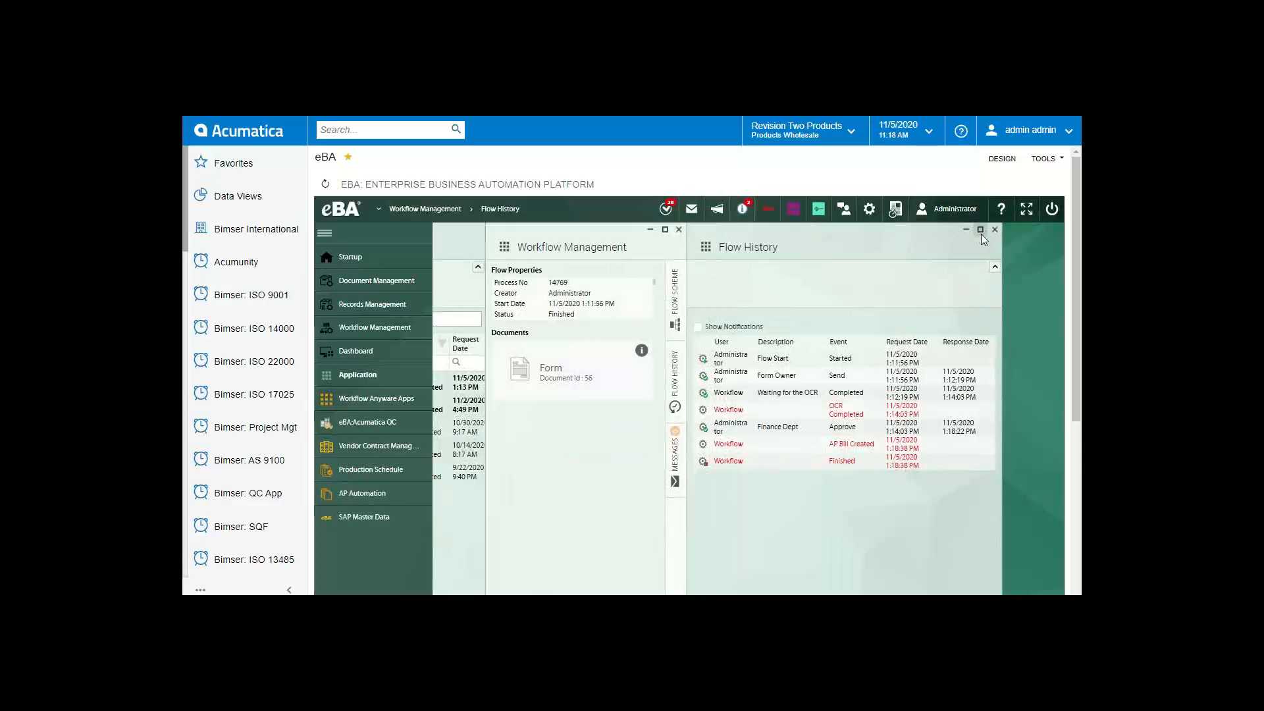
pyautogui.click(980, 230)
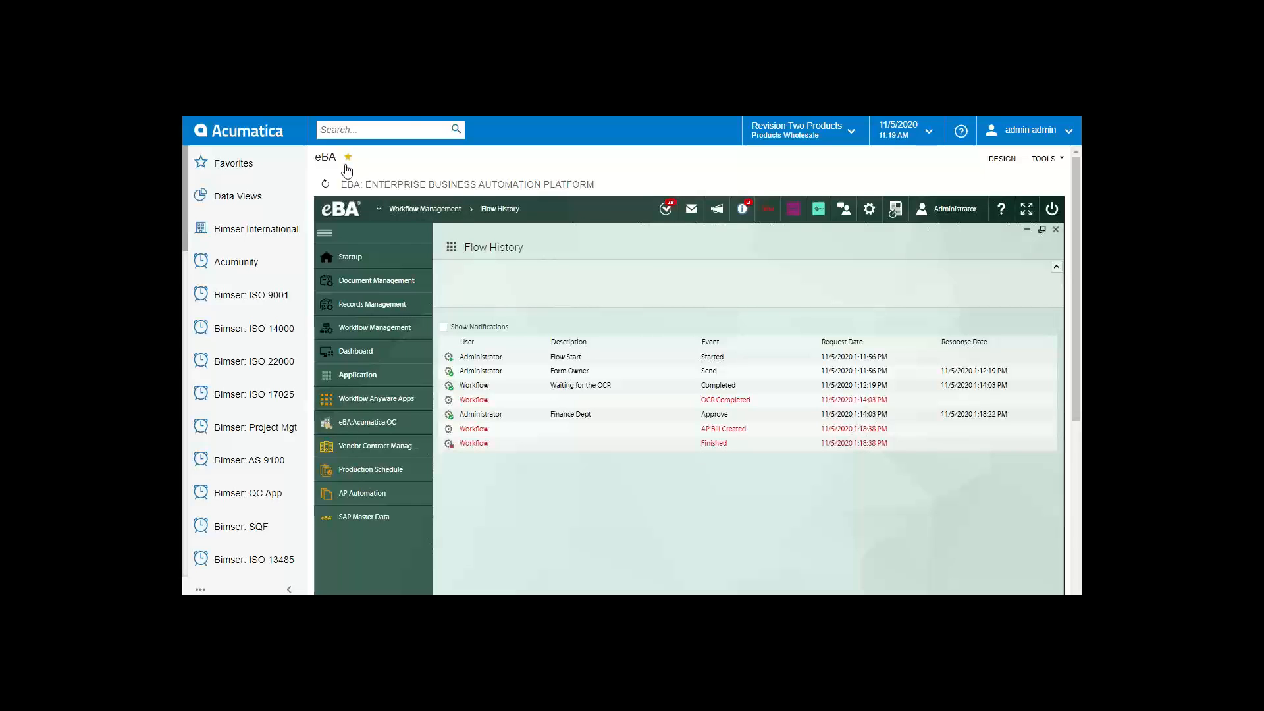
# Step: Search Acumatica for 'bills and' and open Bills and Adjustments under Payables Transactions
pyautogui.click(405, 127)
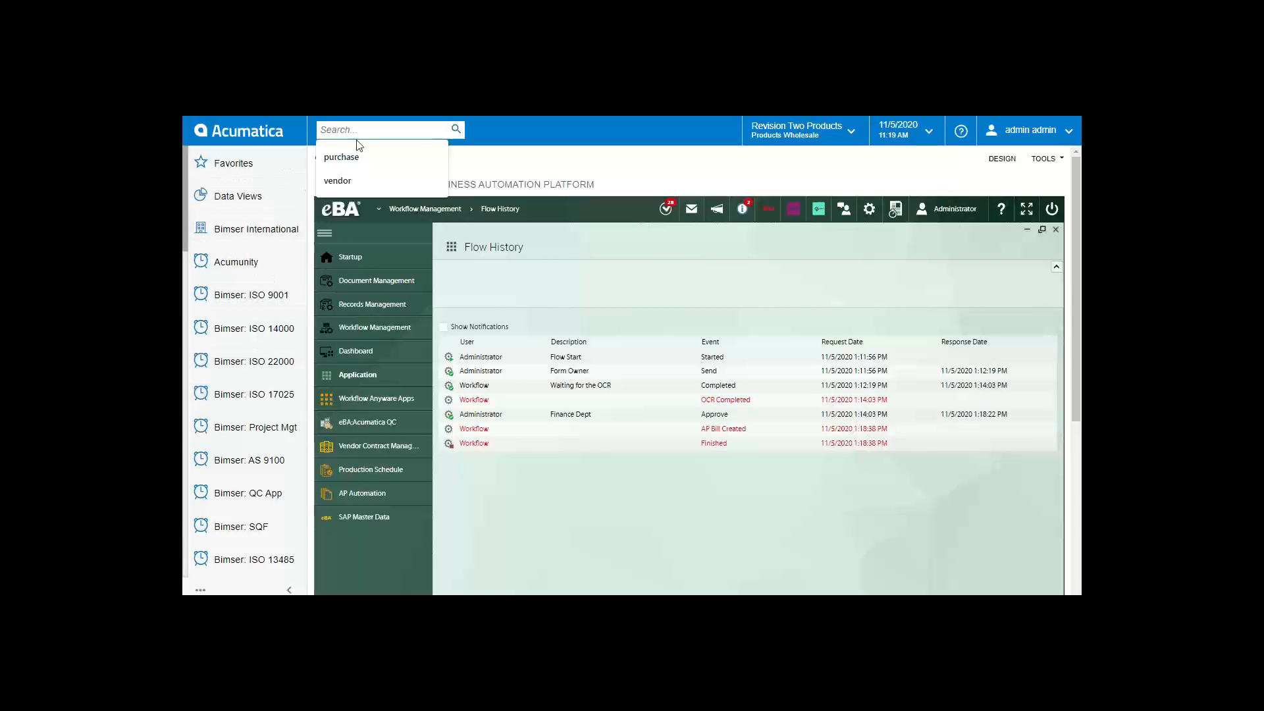
pyautogui.write('b')
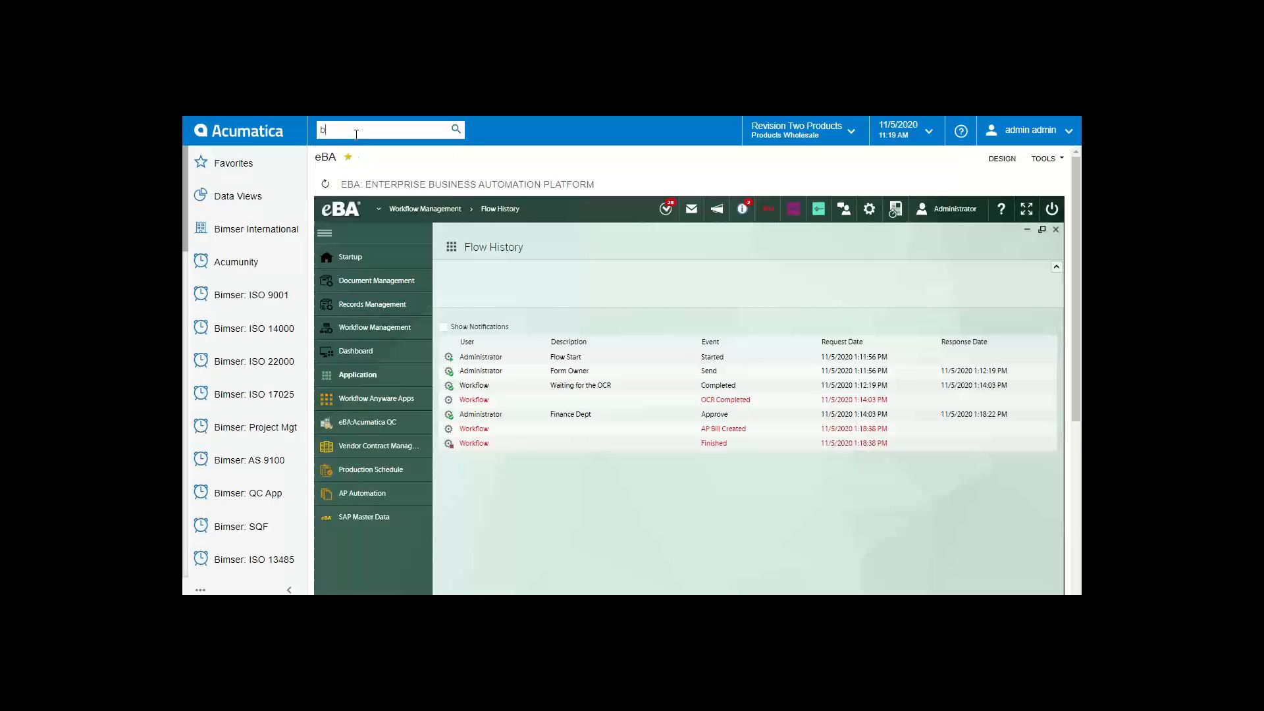
pyautogui.write('ills and')
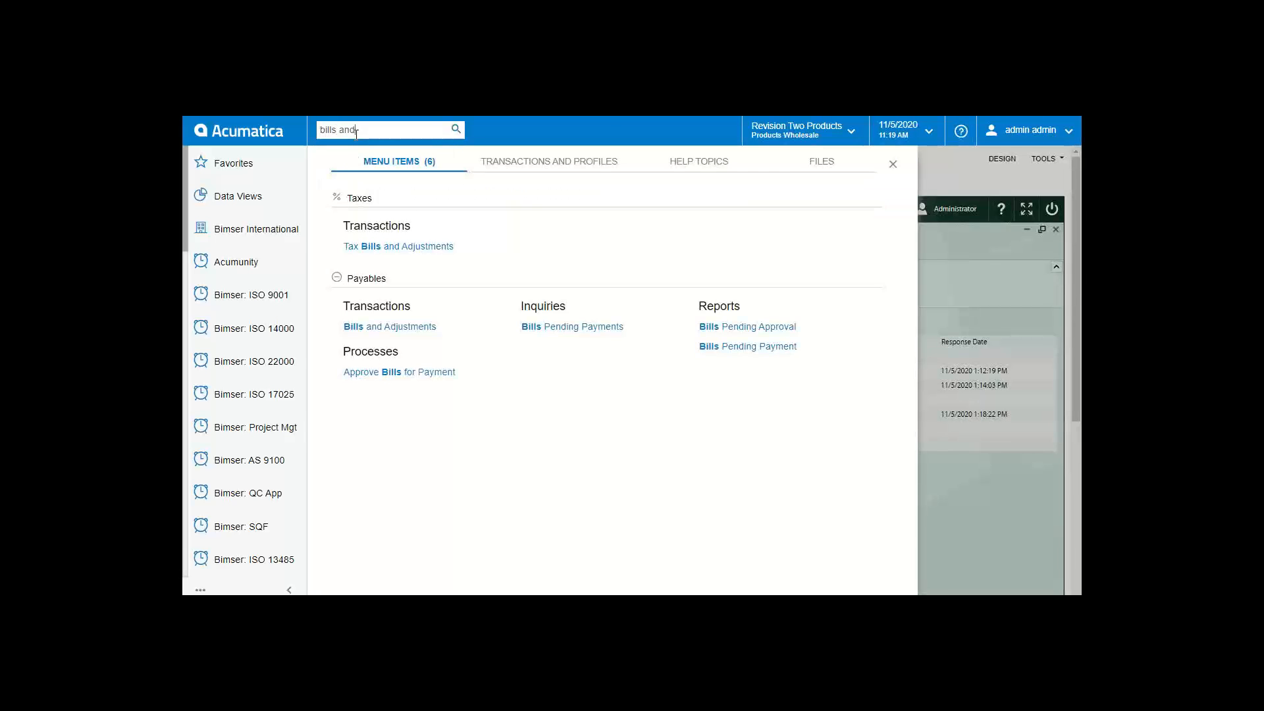
pyautogui.click(407, 327)
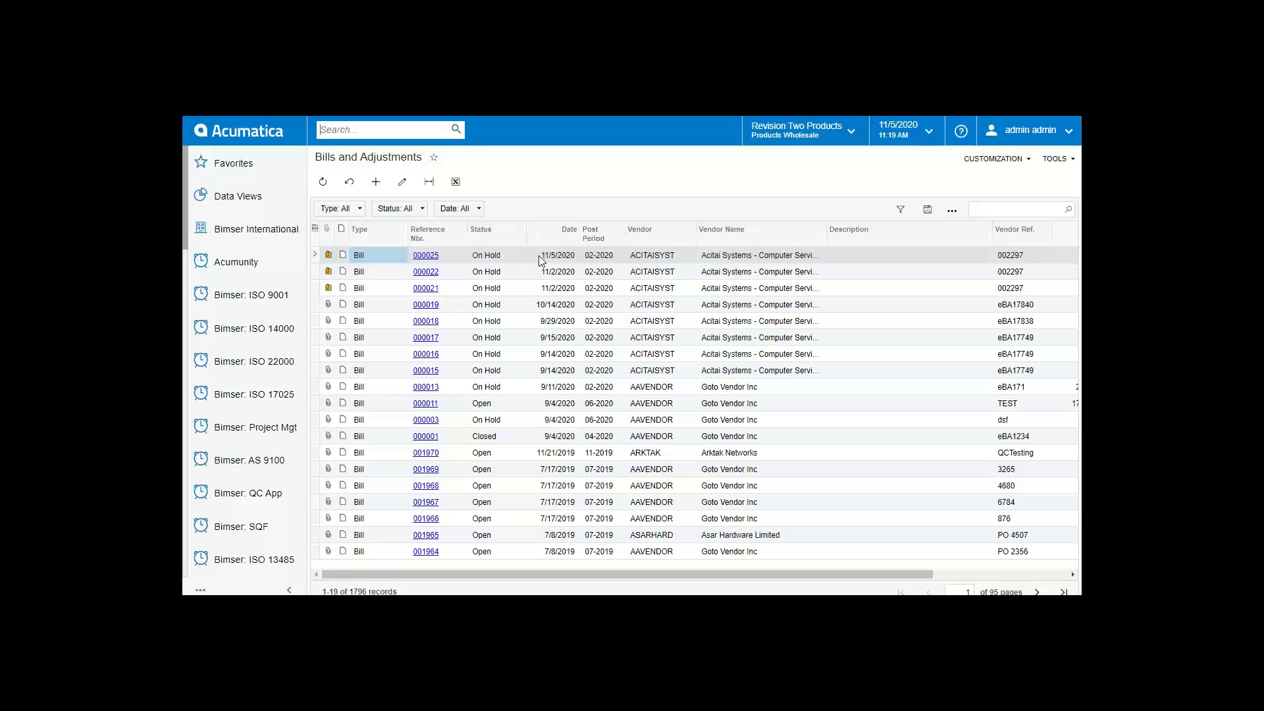
# Step: Open bill 000025, check vendor reference 002297, and review its attached FedEX invoice.pdf
pyautogui.click(426, 255)
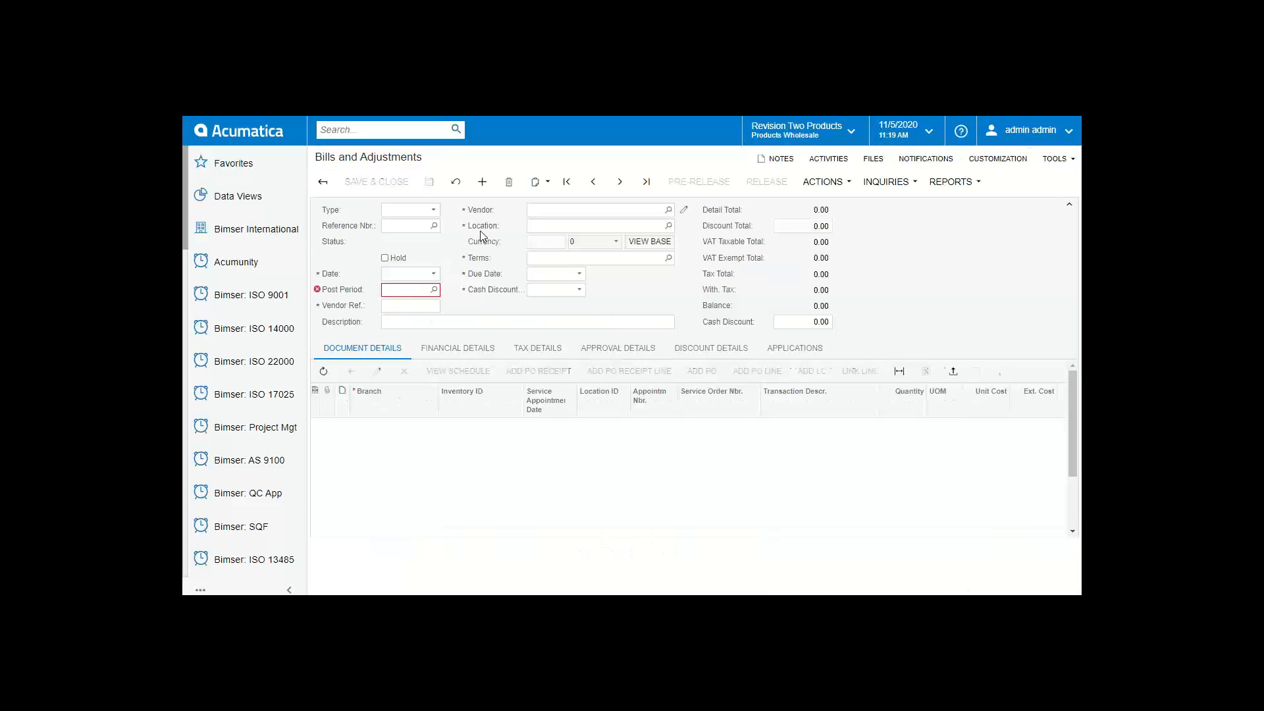
pyautogui.click(399, 307)
pyautogui.click(426, 312)
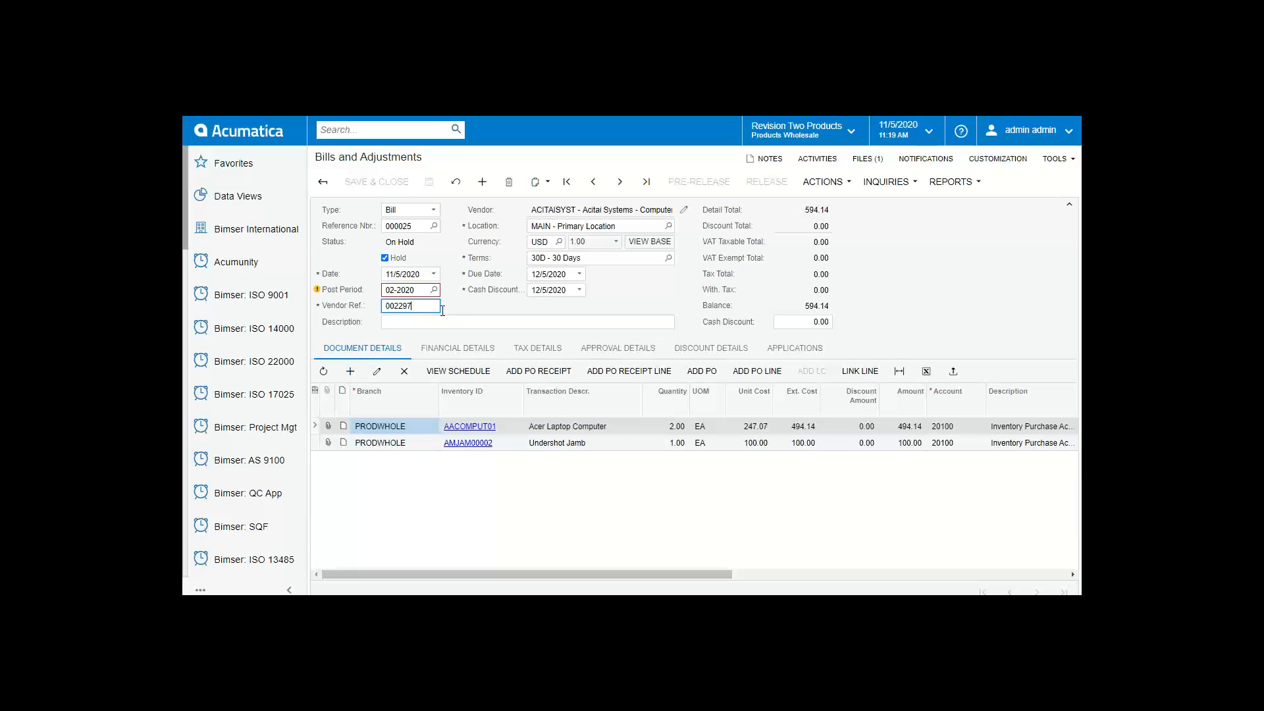
pyautogui.click(459, 315)
pyautogui.click(422, 307)
pyautogui.click(424, 306)
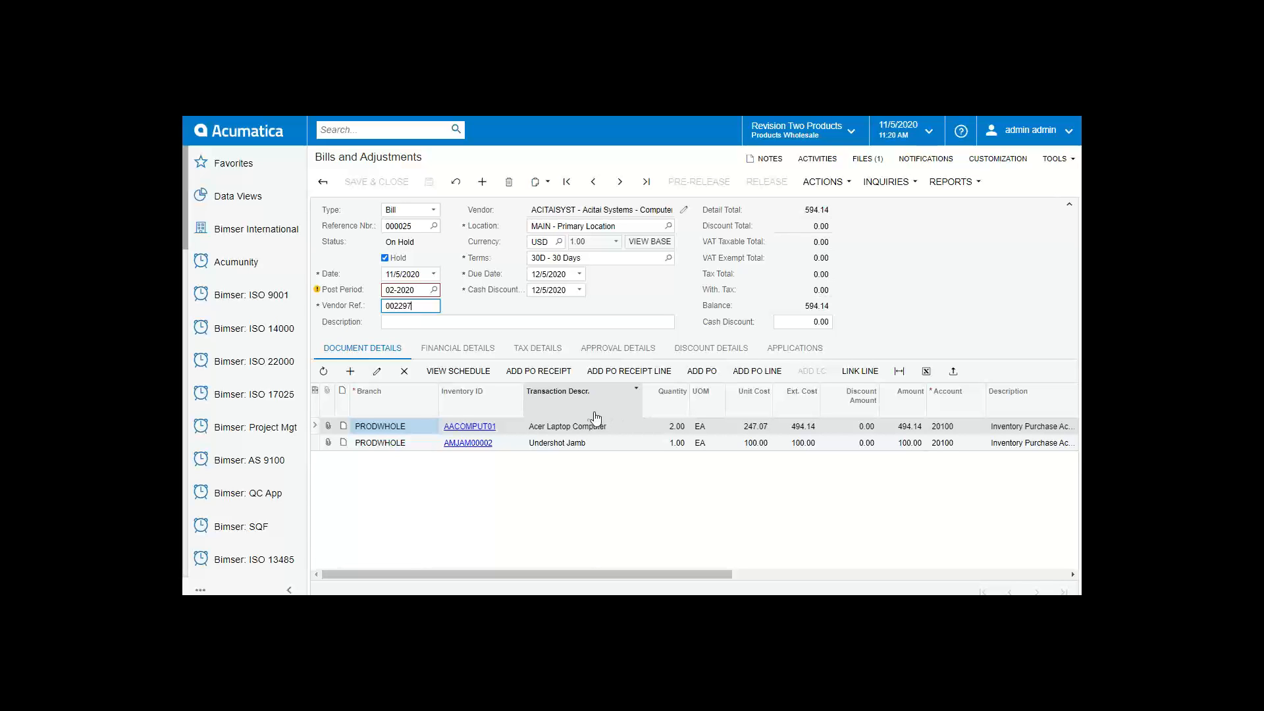
pyautogui.click(879, 160)
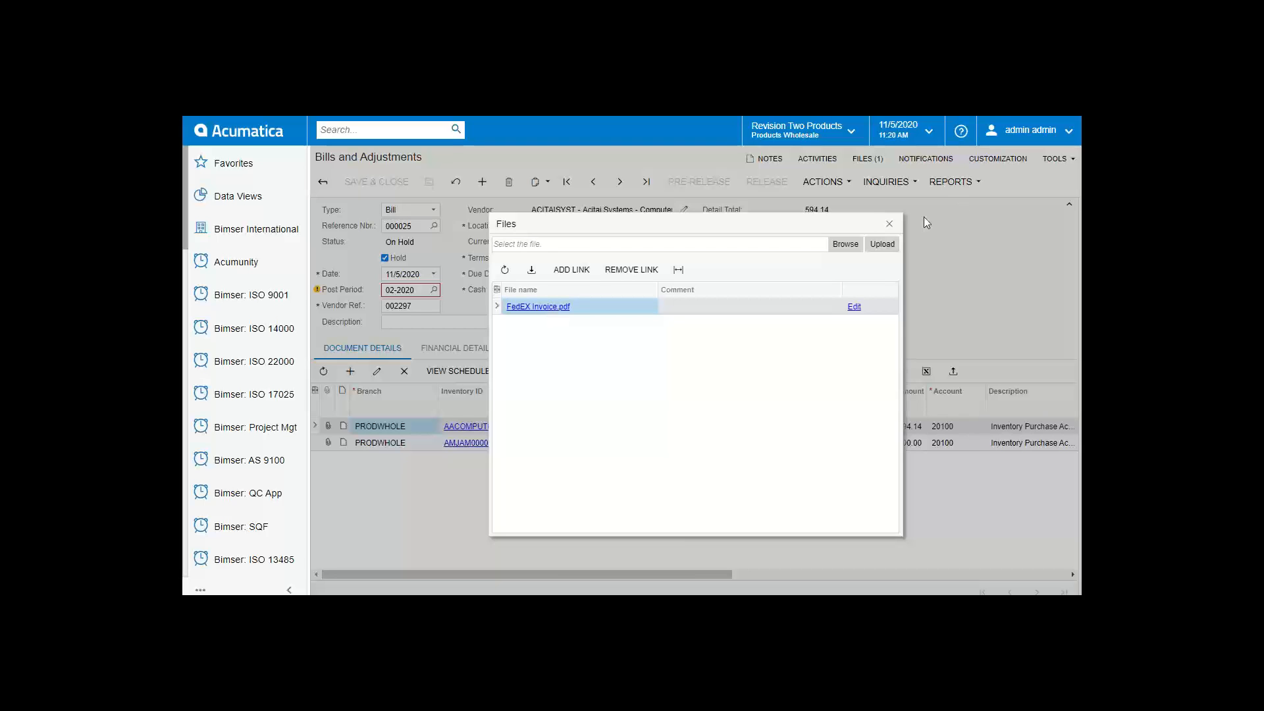
pyautogui.click(890, 225)
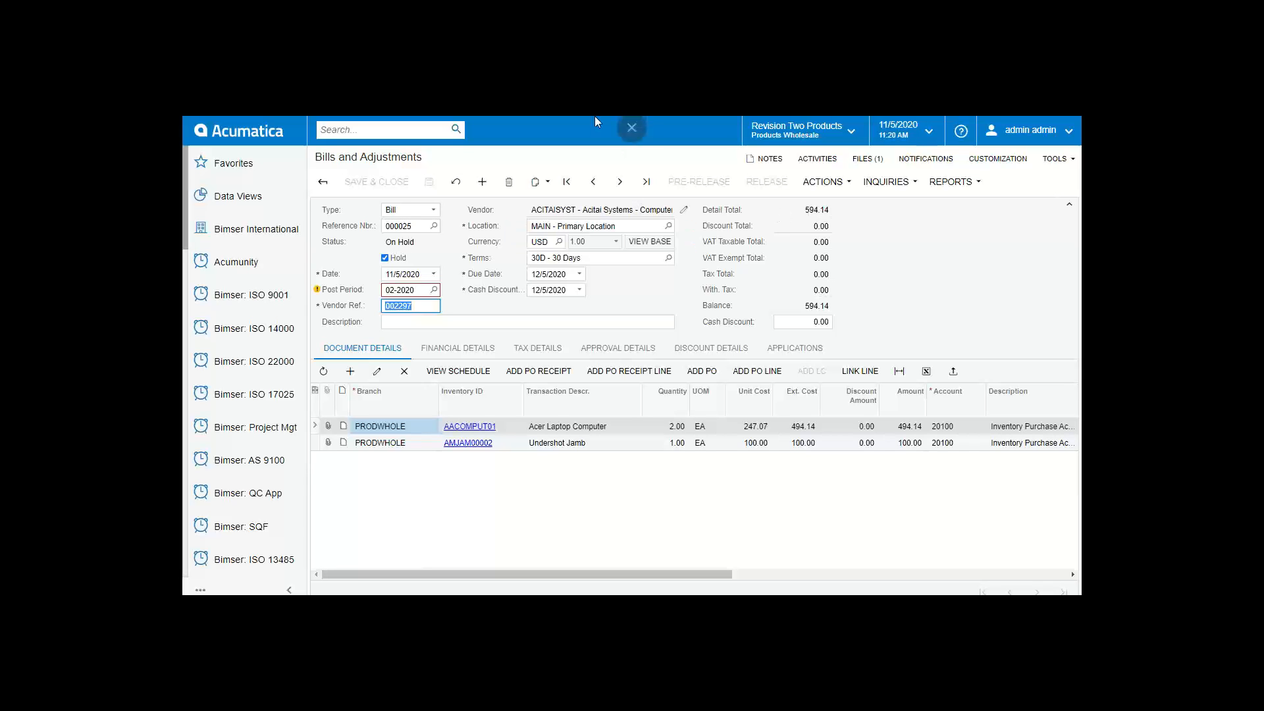
# Step: Restore full screen and open the eBA login page from the Bimser International menu
pyautogui.scroll(-1, 637, 166)
pyautogui.press('F11')
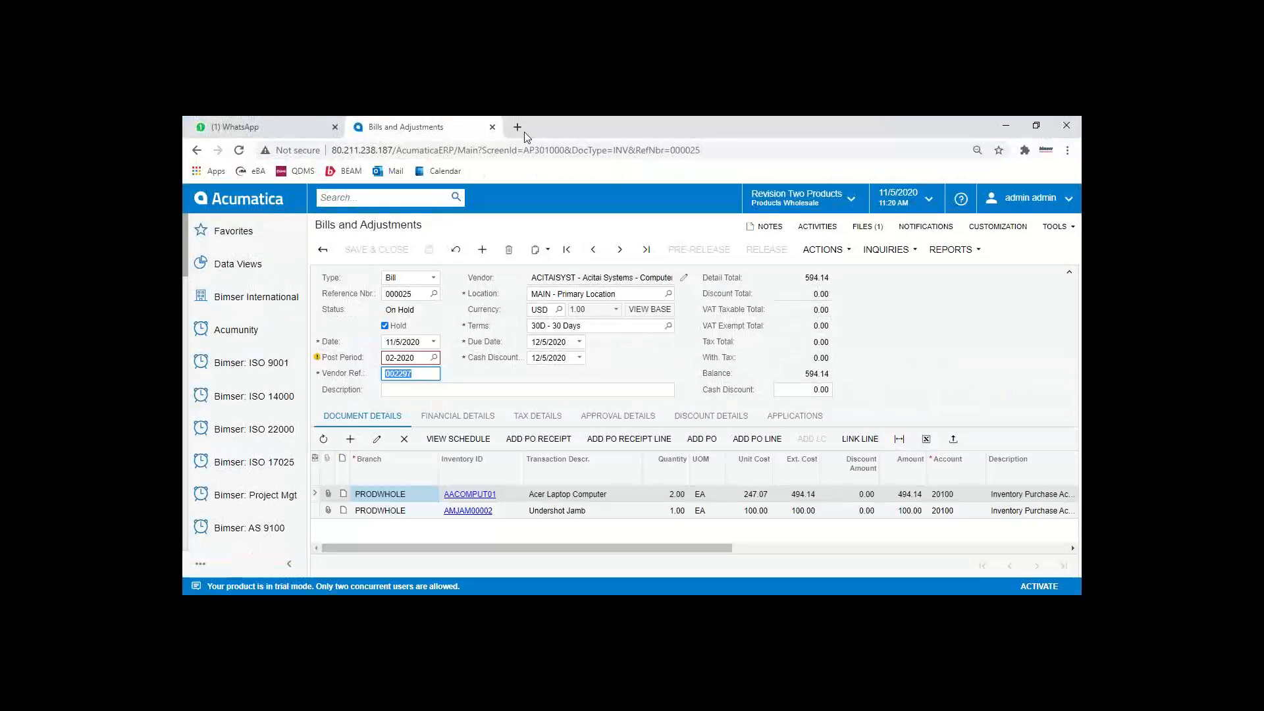
pyautogui.press('F11')
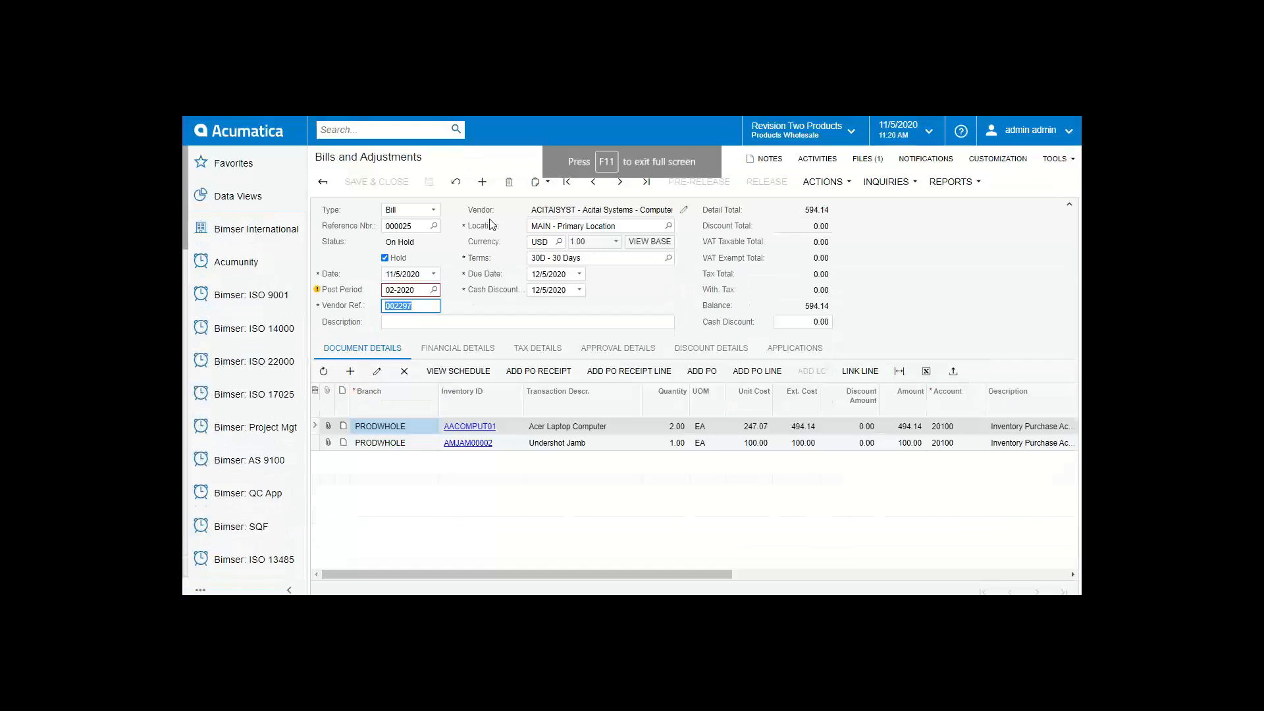
pyautogui.click(260, 228)
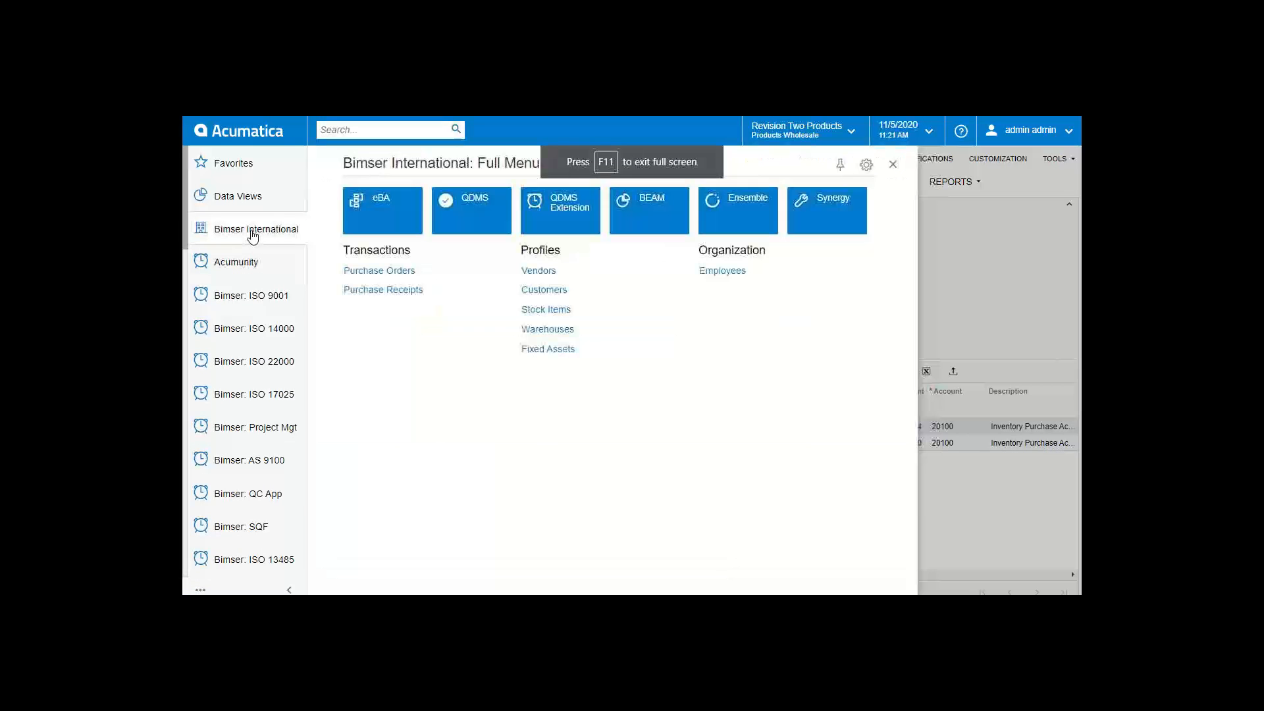
pyautogui.click(383, 198)
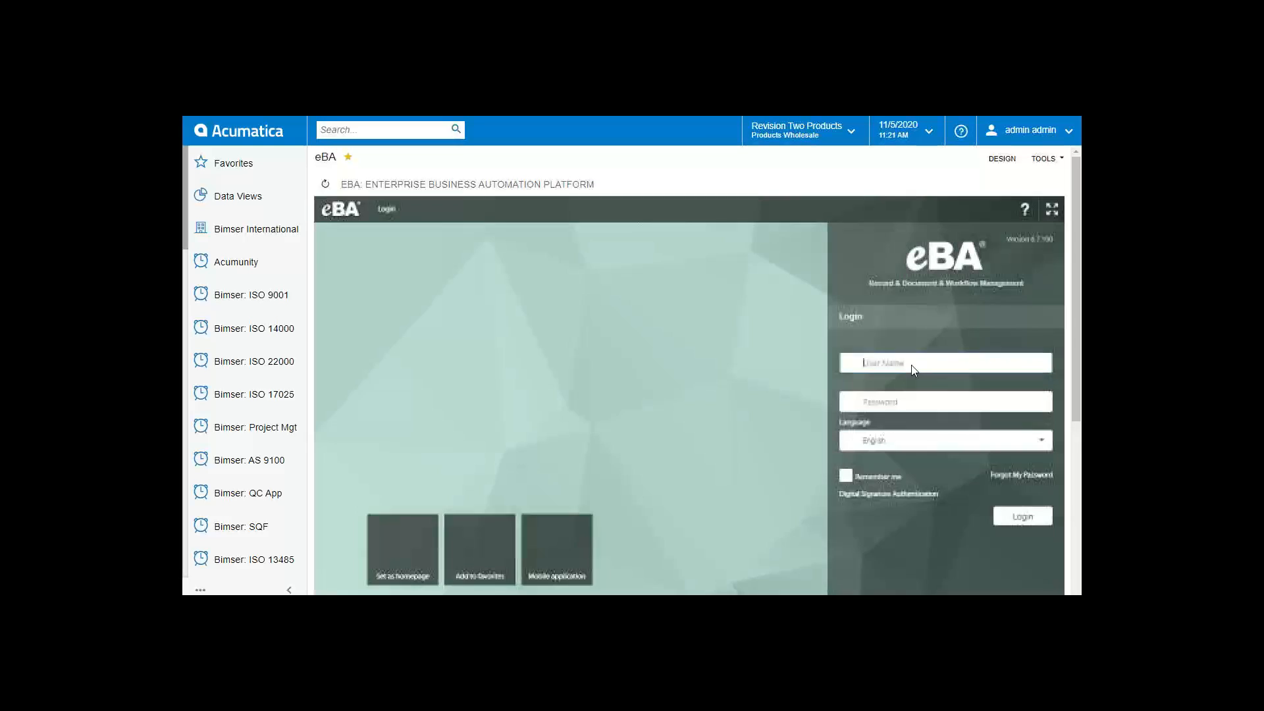
pyautogui.click(913, 364)
# Step: Log into eBA with the administrator user name, re-entering the password until sign-in succeeds
pyautogui.write('admin')
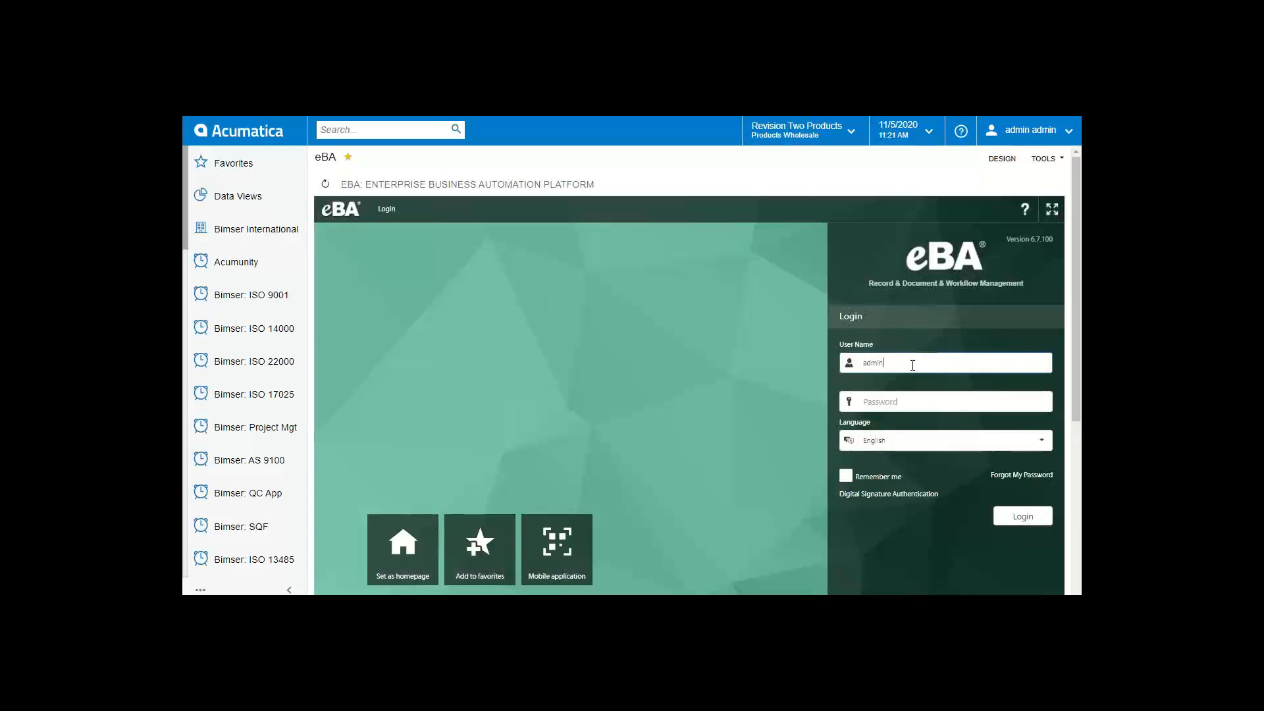
pyautogui.press('Tab')
pyautogui.write('•••••••••••••')
pyautogui.press('Return')
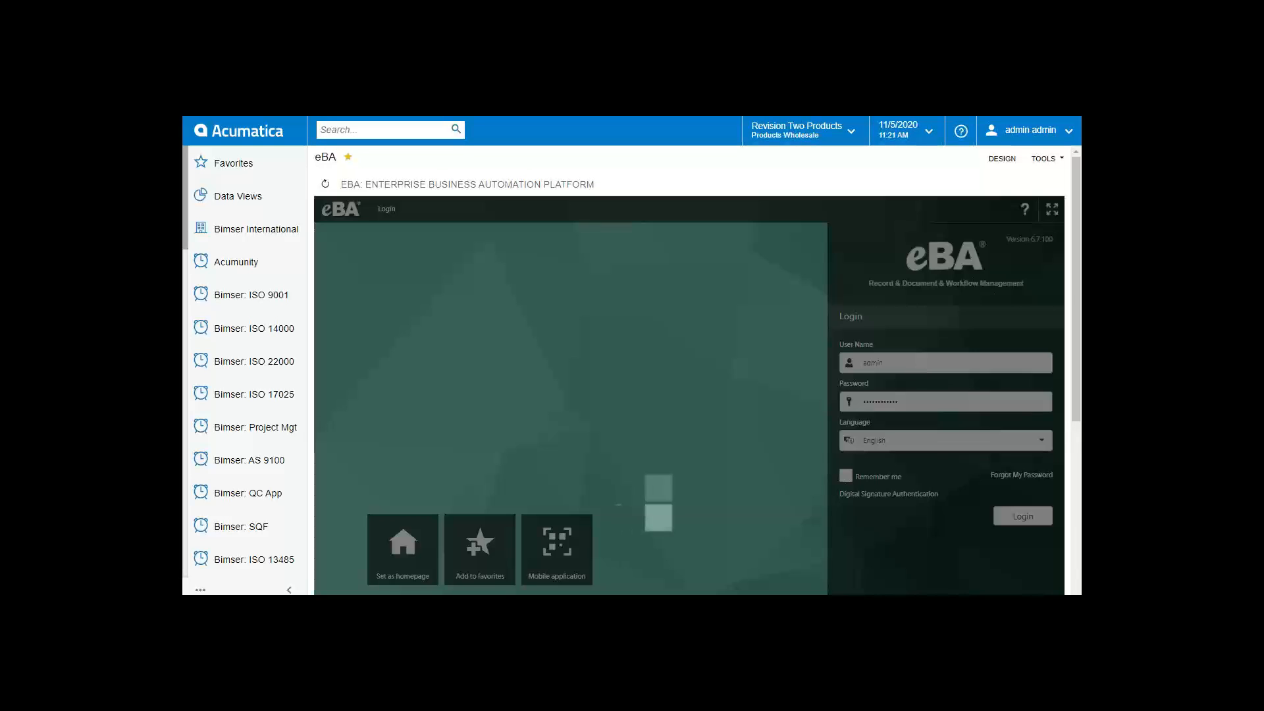
pyautogui.write('•••••')
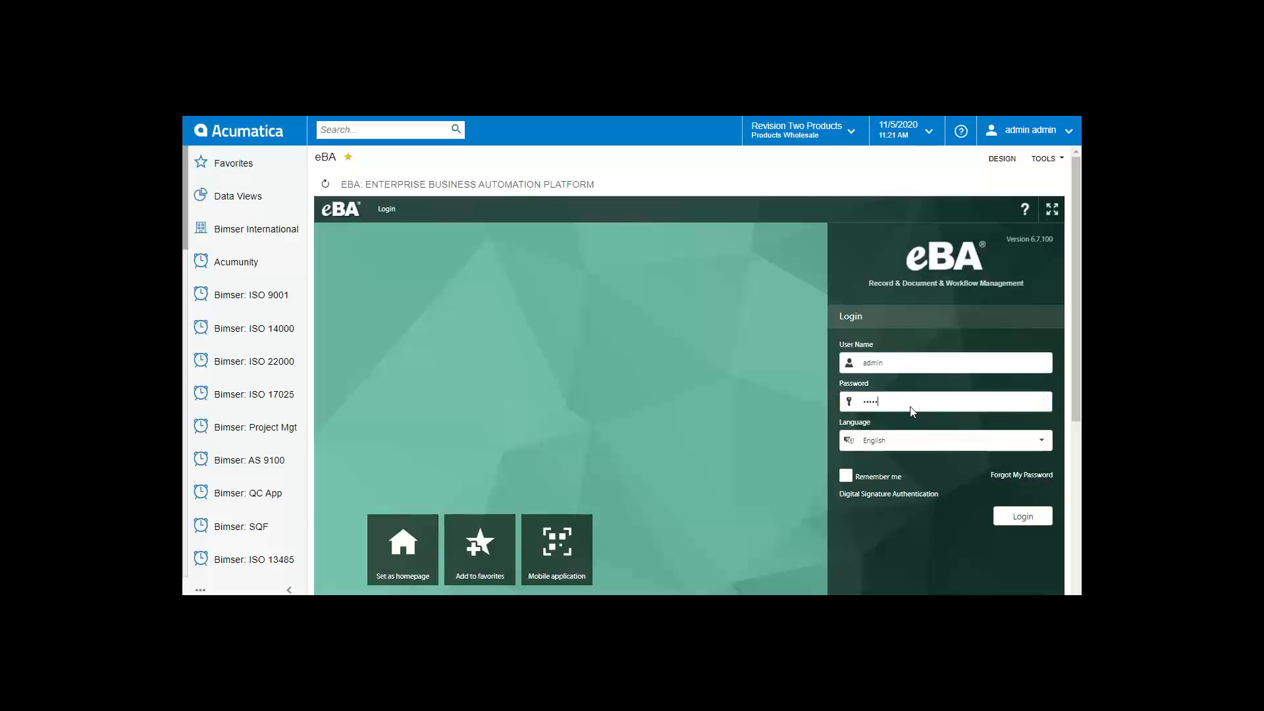
pyautogui.write('•••••')
pyautogui.press('Return')
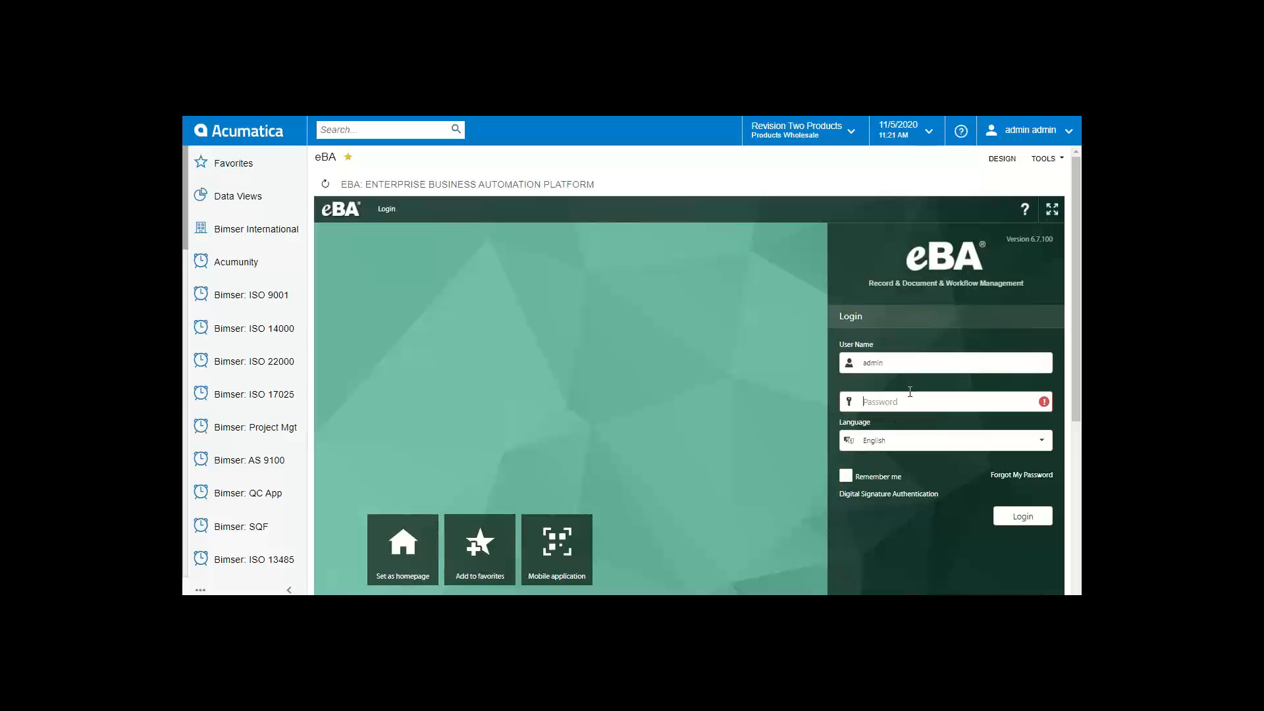
pyautogui.write('•••••••••')
pyautogui.press('Return')
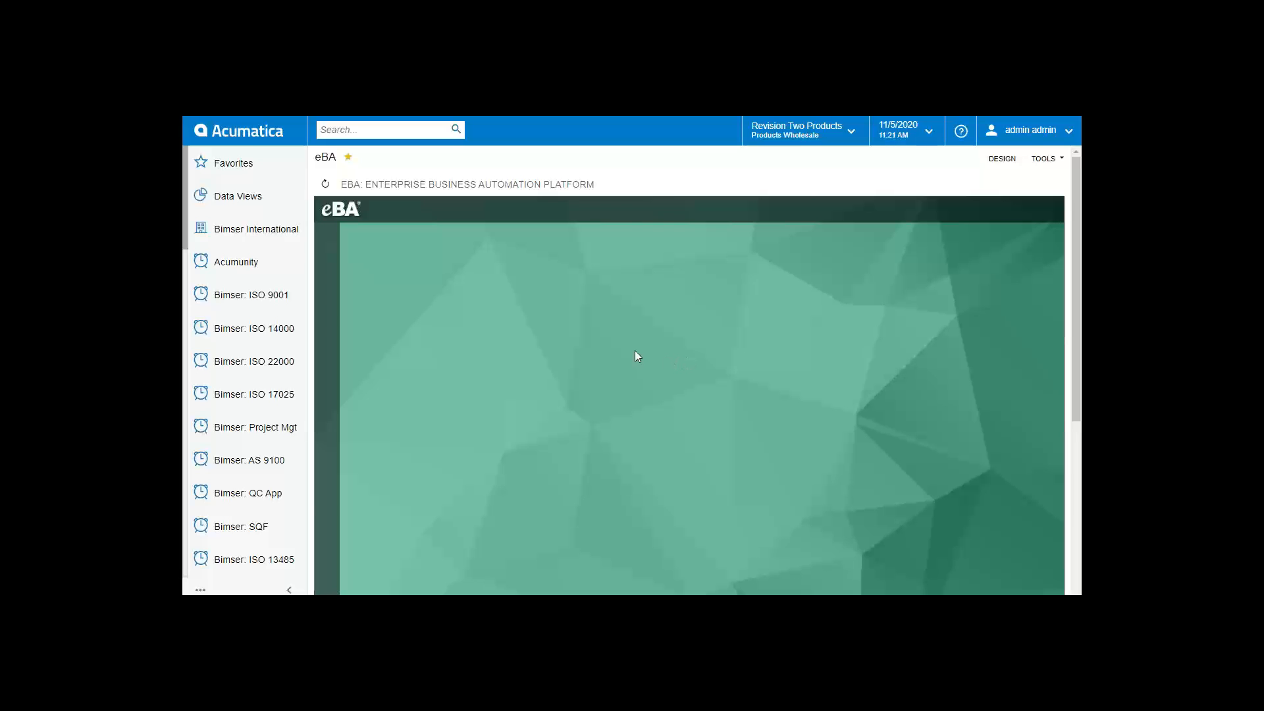
pyautogui.click(362, 375)
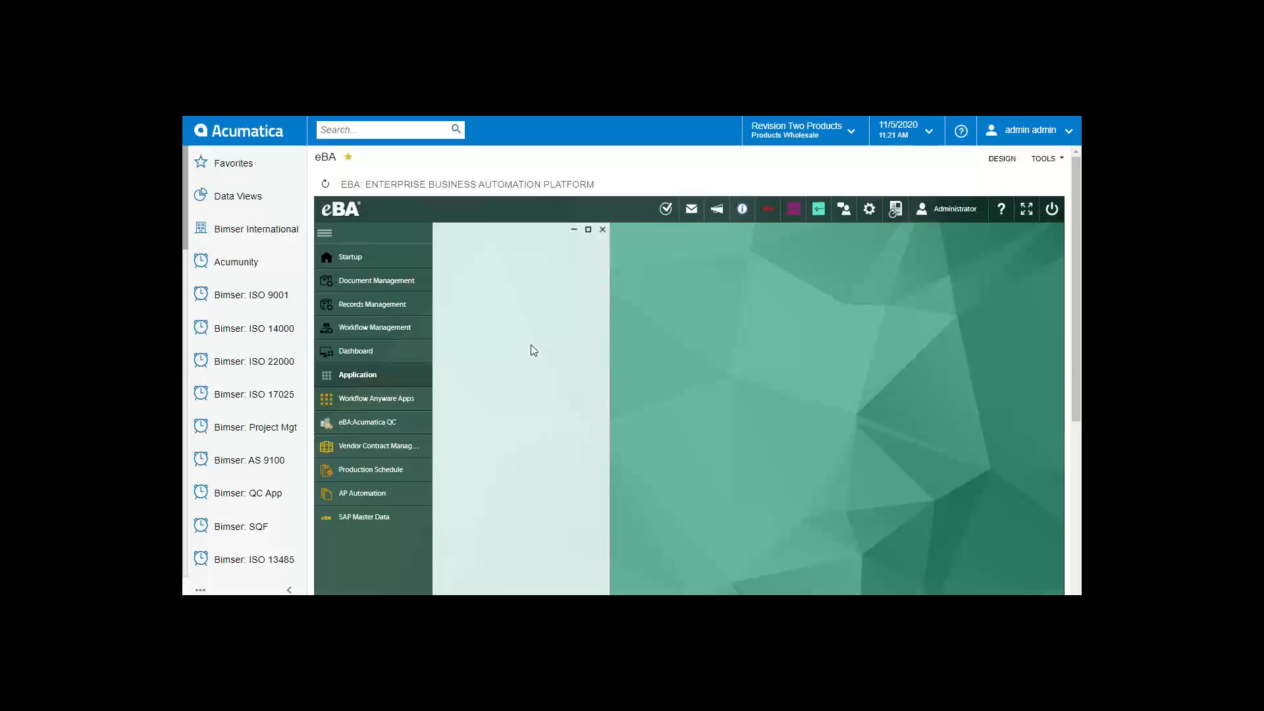
# Step: Open the Acumatica AP Automation App's invoice process records and the first invoice 002297 entry
pyautogui.scroll(-4, 525, 349)
pyautogui.scroll(-2, 649, 401)
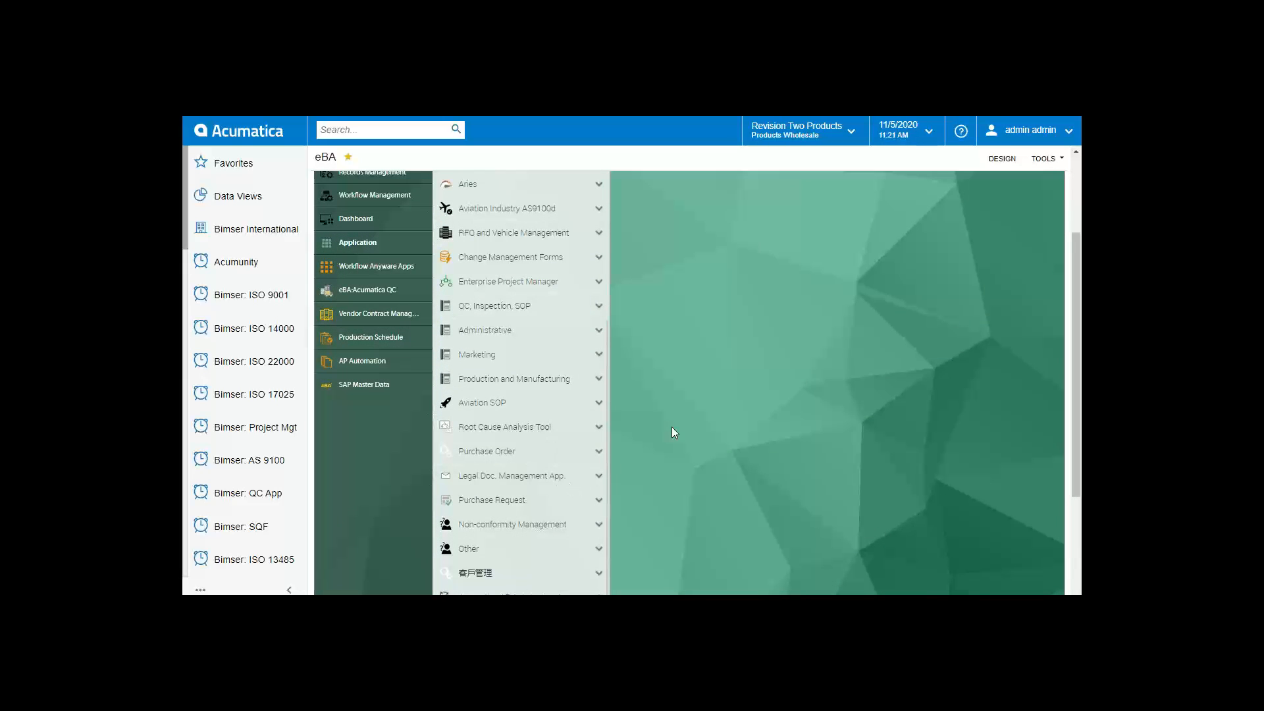
pyautogui.scroll(-5, 671, 431)
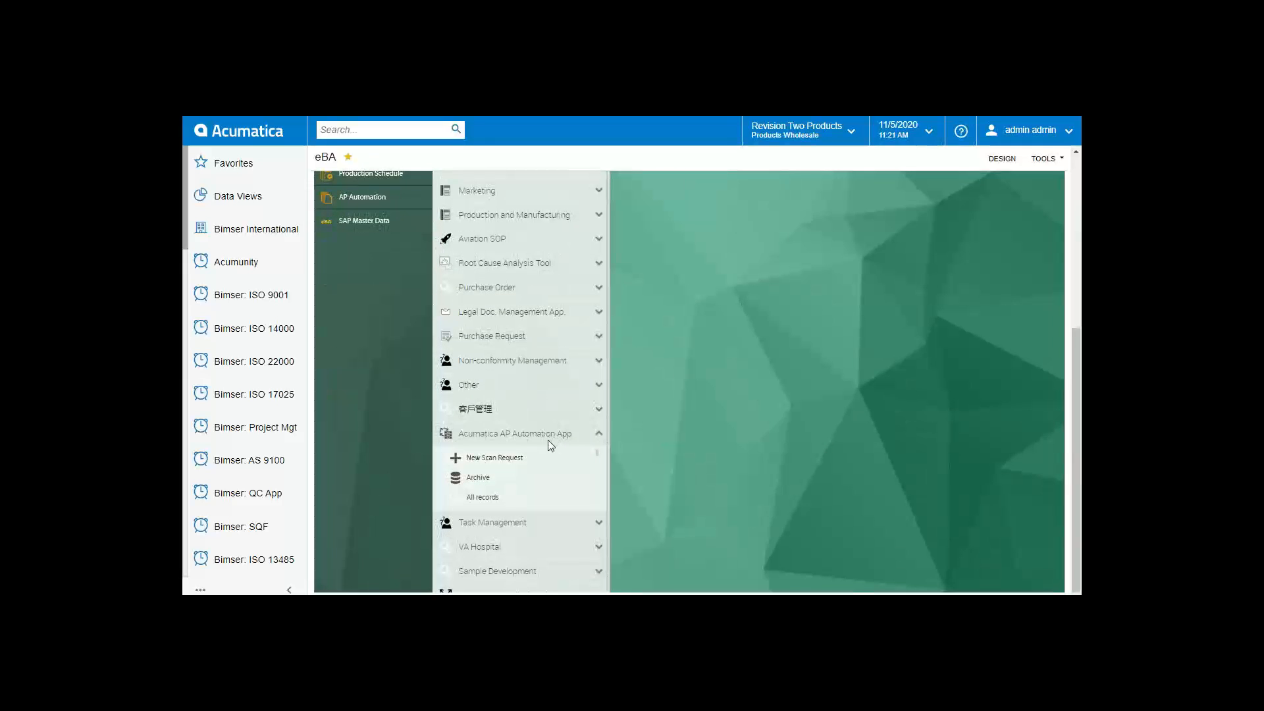
pyautogui.click(517, 479)
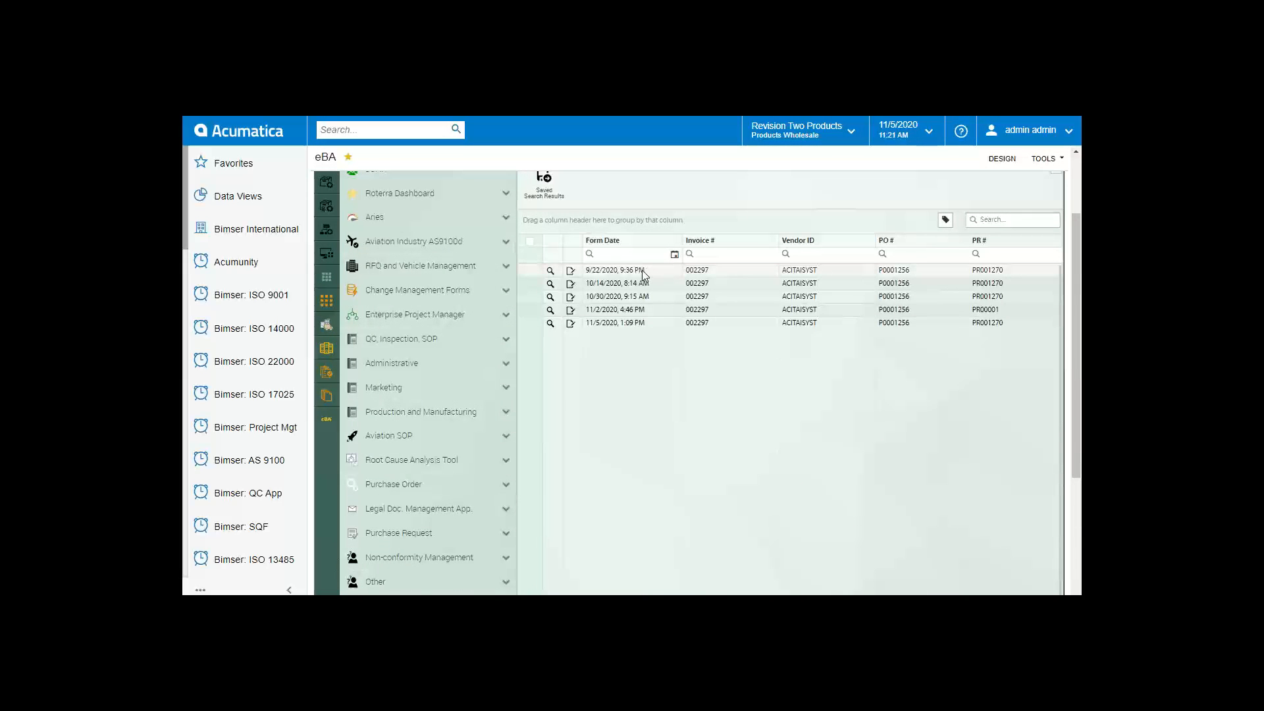
pyautogui.scroll(1, 644, 272)
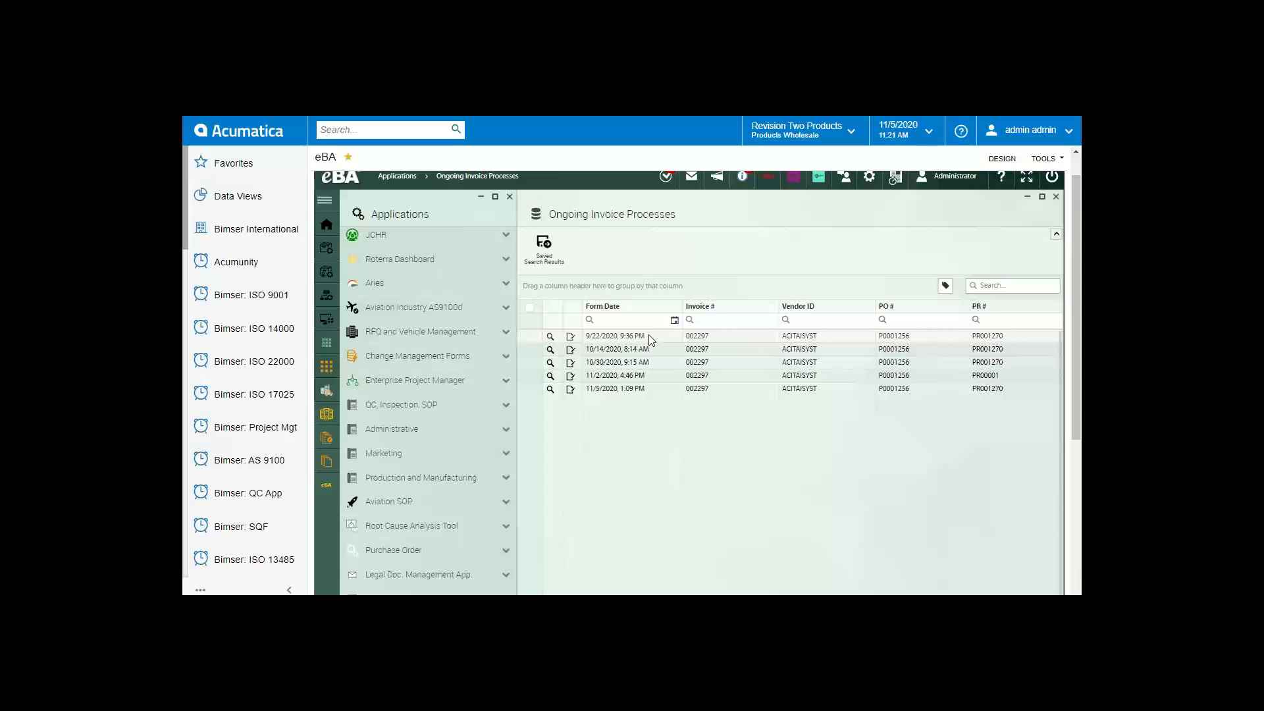
pyautogui.doubleClick(649, 336)
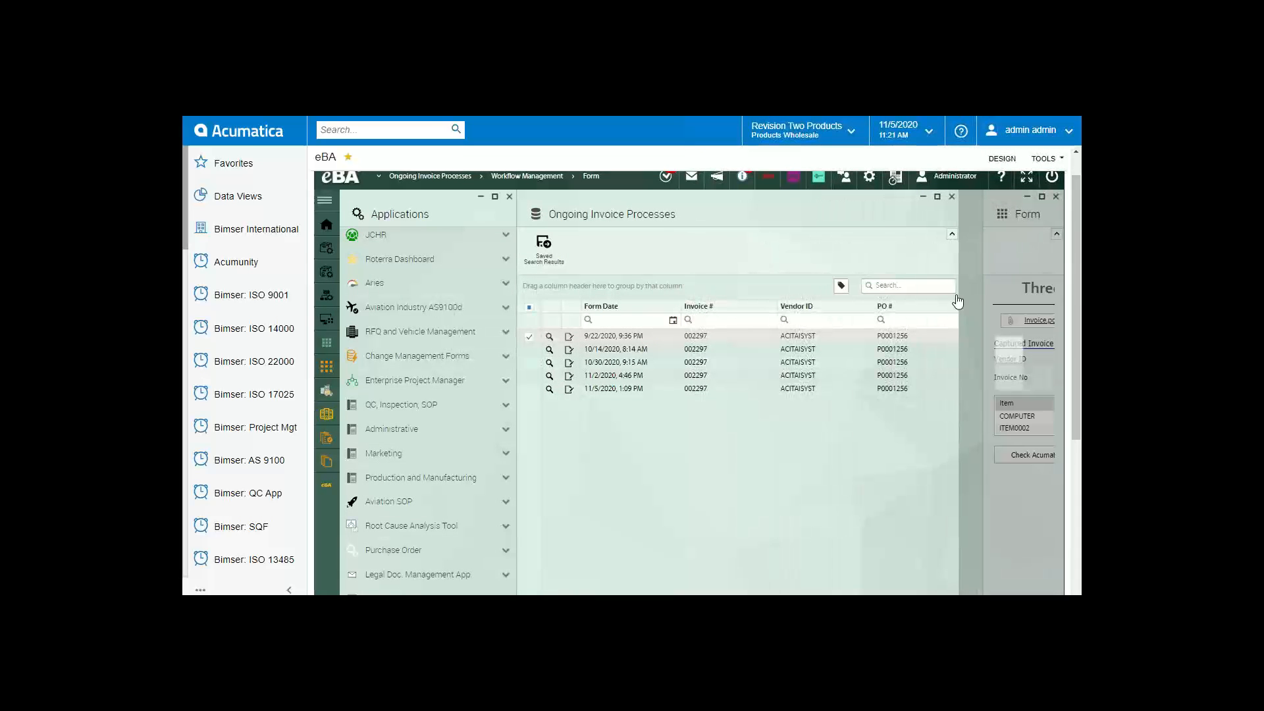
# Step: Widen the Form panel to show the full Three Way Matching Tool for invoice 002297
pyautogui.moveTo(956, 295); pyautogui.dragTo(558, 334)
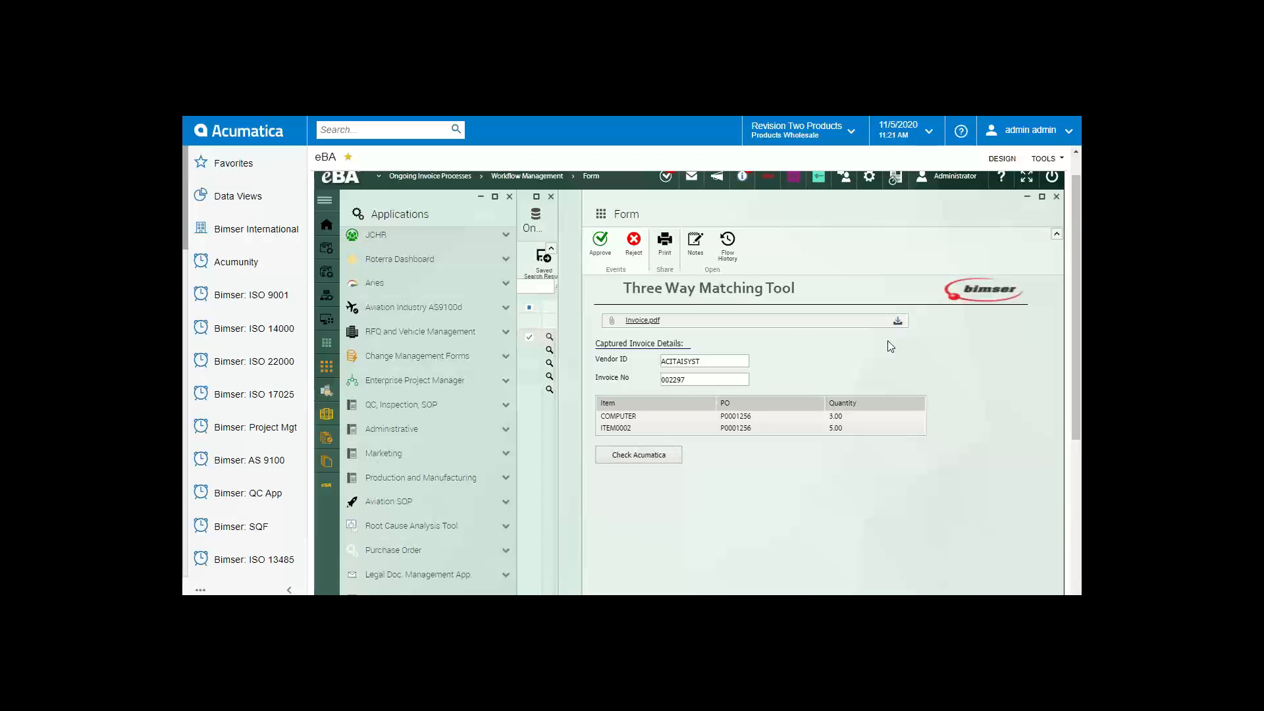
pyautogui.scroll(-1, 838, 385)
pyautogui.scroll(2, 726, 390)
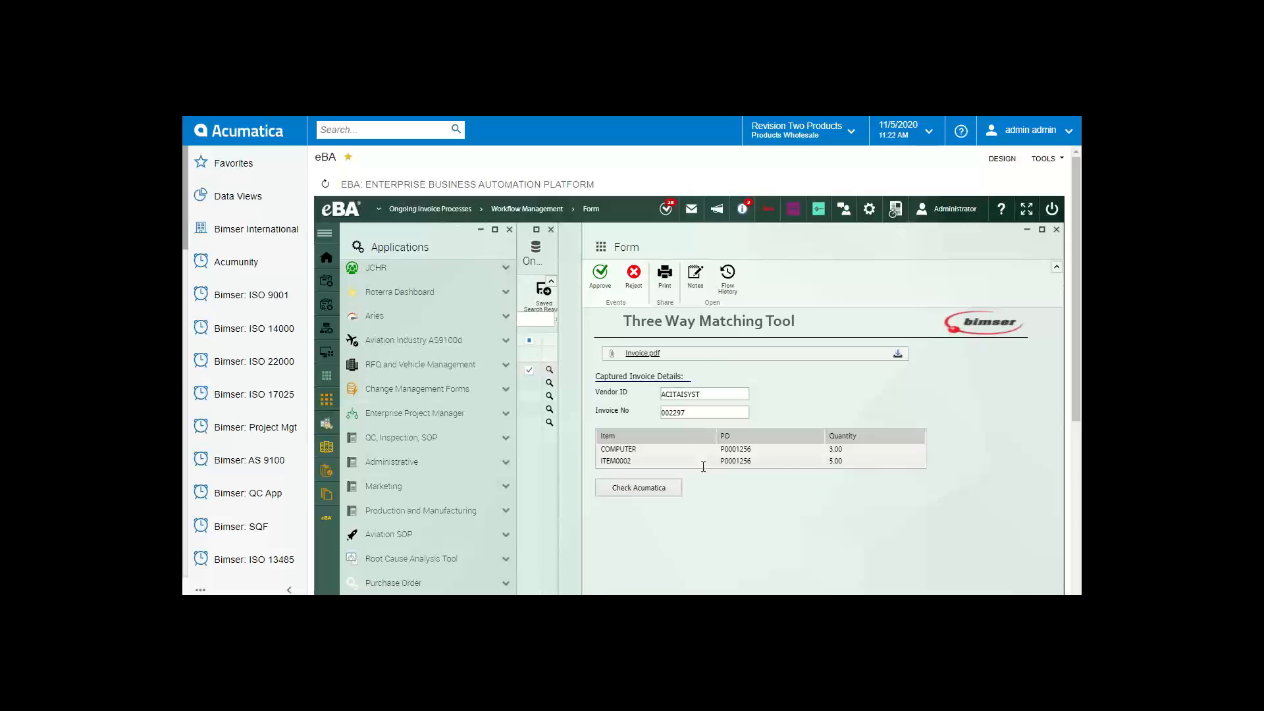
pyautogui.scroll(-2, 703, 369)
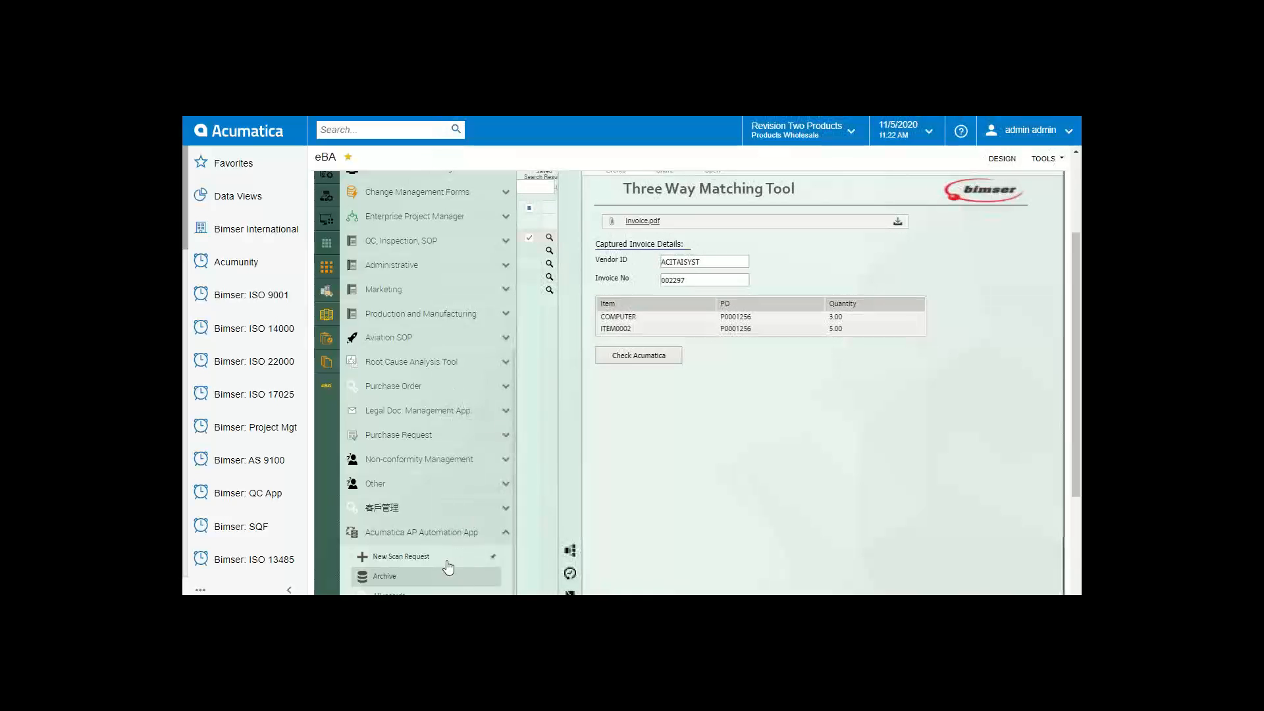
pyautogui.click(409, 594)
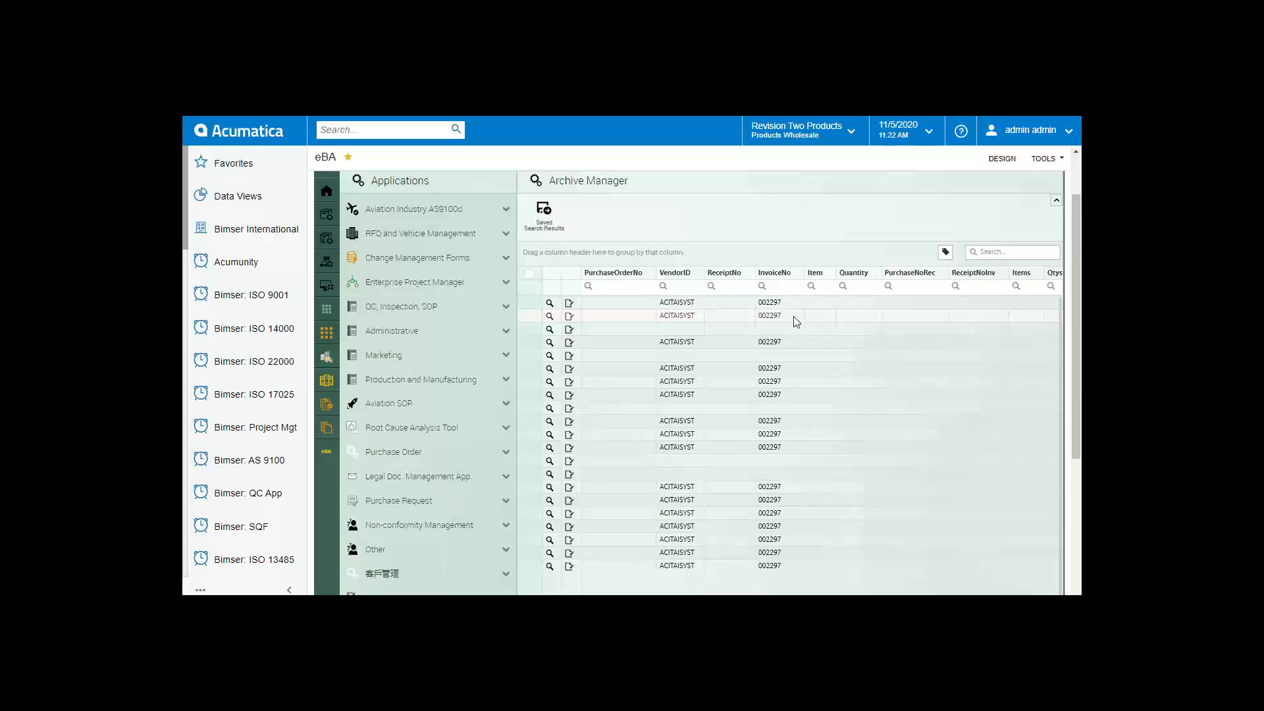
# Step: Open the first archived invoice 002297 form, widen it to show Quantity, then close it
pyautogui.doubleClick(742, 374)
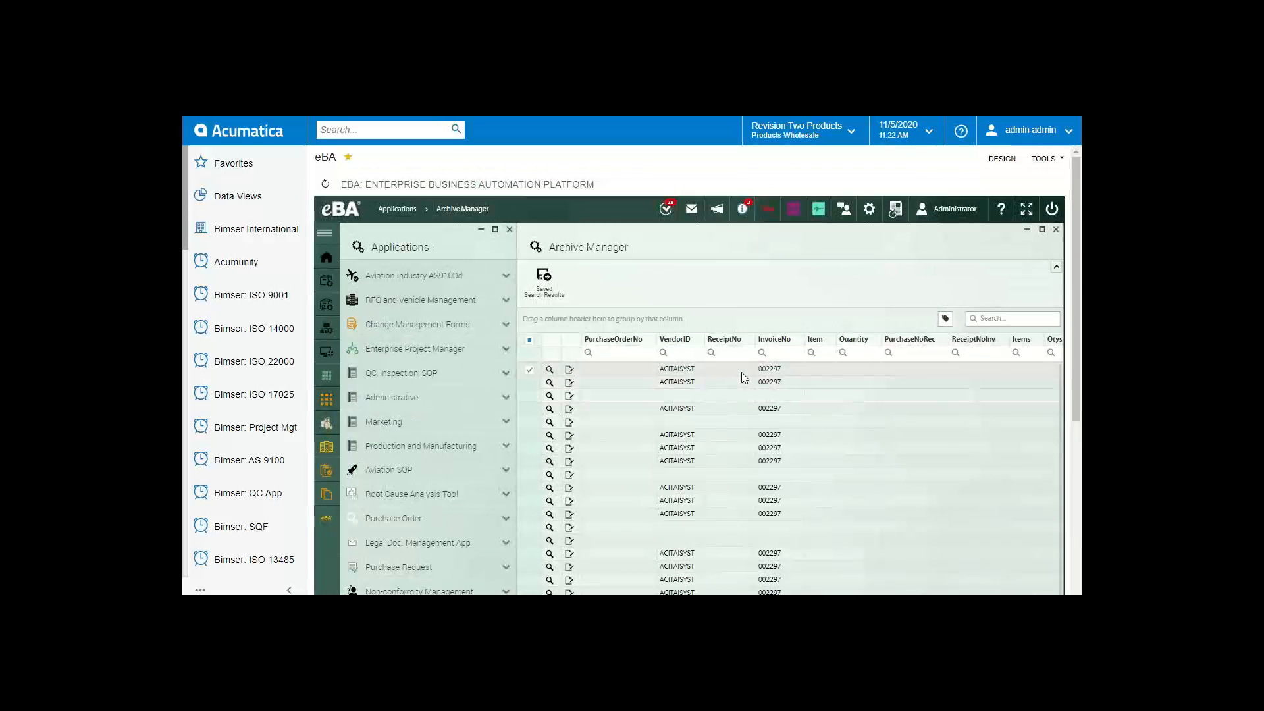
pyautogui.click(752, 231)
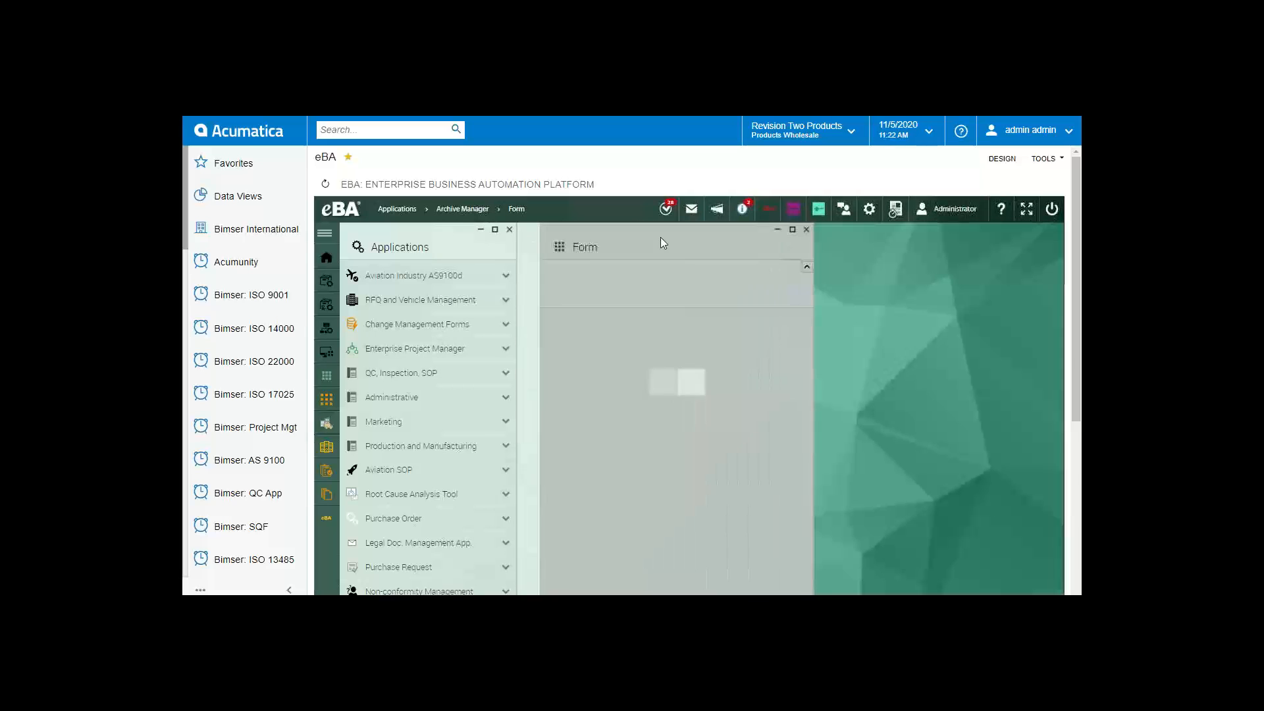
pyautogui.moveTo(813, 247); pyautogui.dragTo(1034, 238)
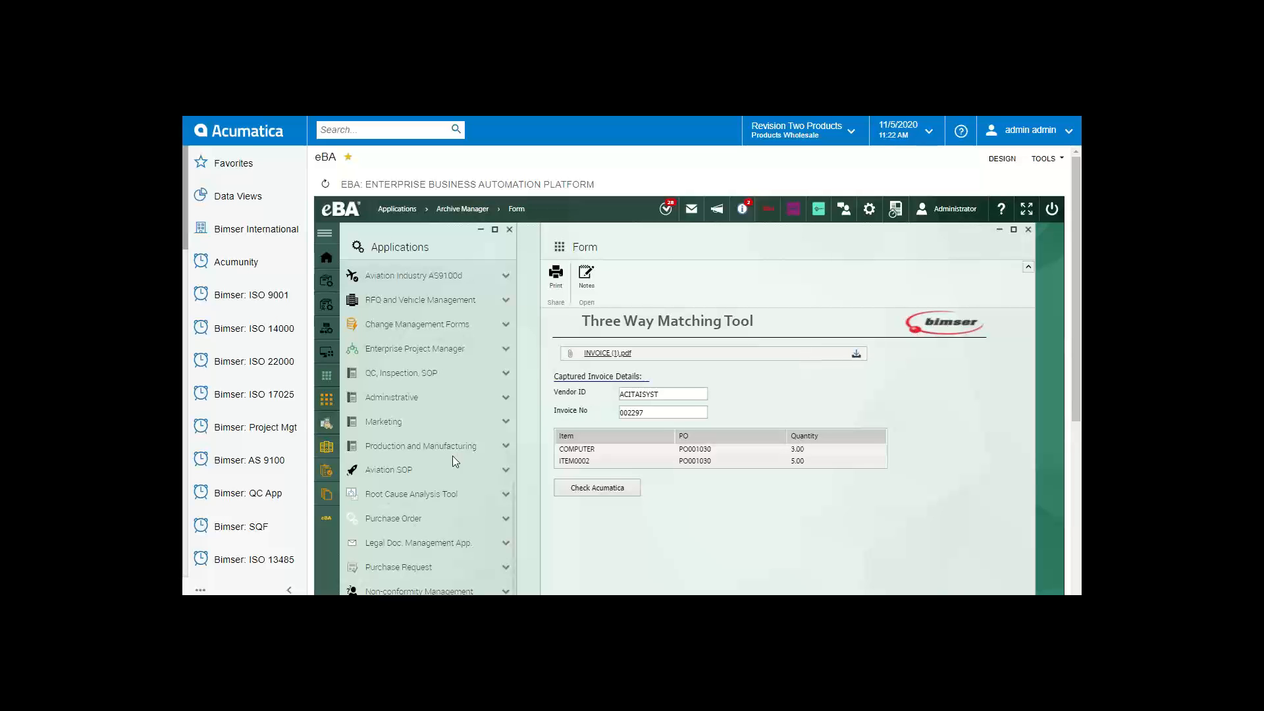
pyautogui.scroll(-5, 953, 418)
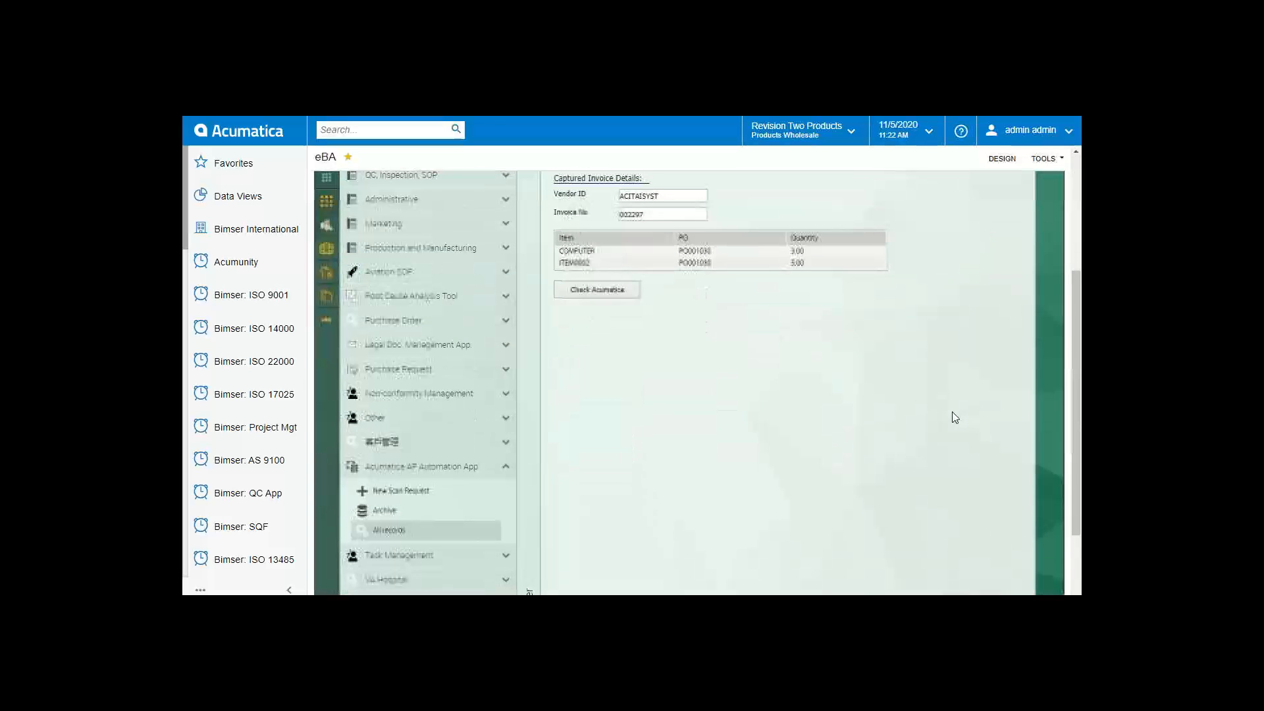
pyautogui.scroll(3, 950, 414)
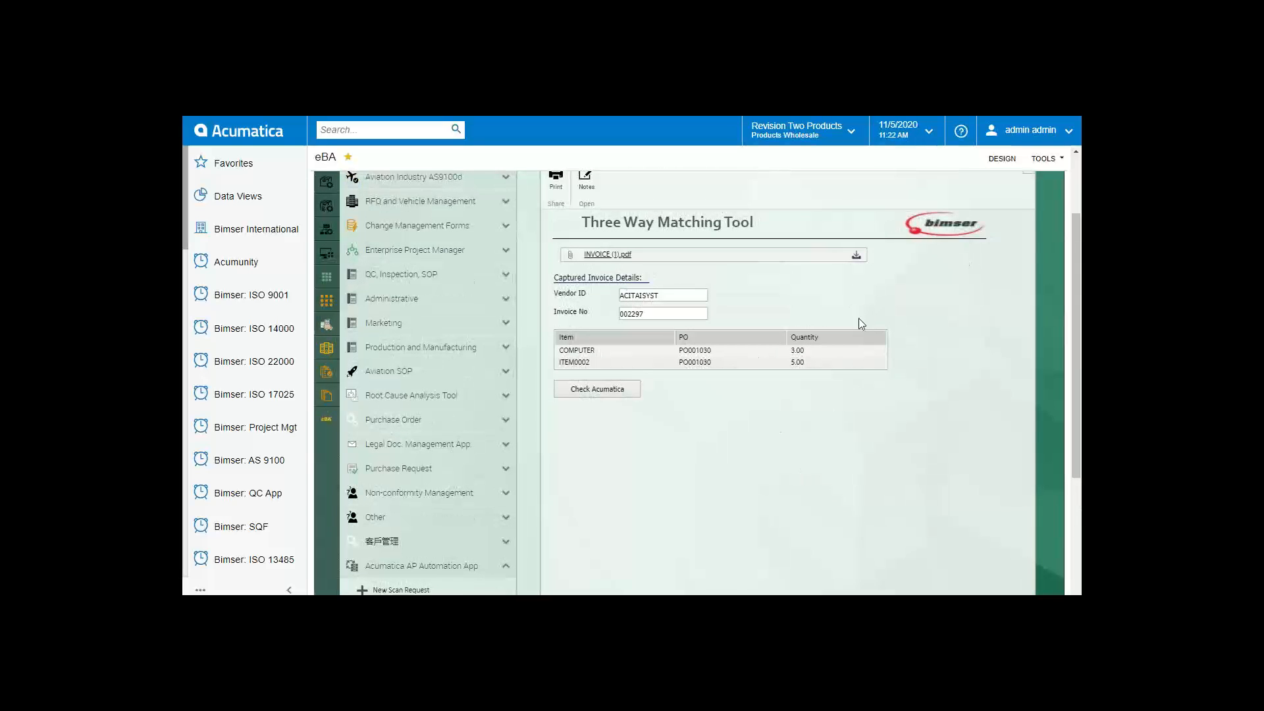
pyautogui.scroll(2, 979, 356)
pyautogui.click(1031, 226)
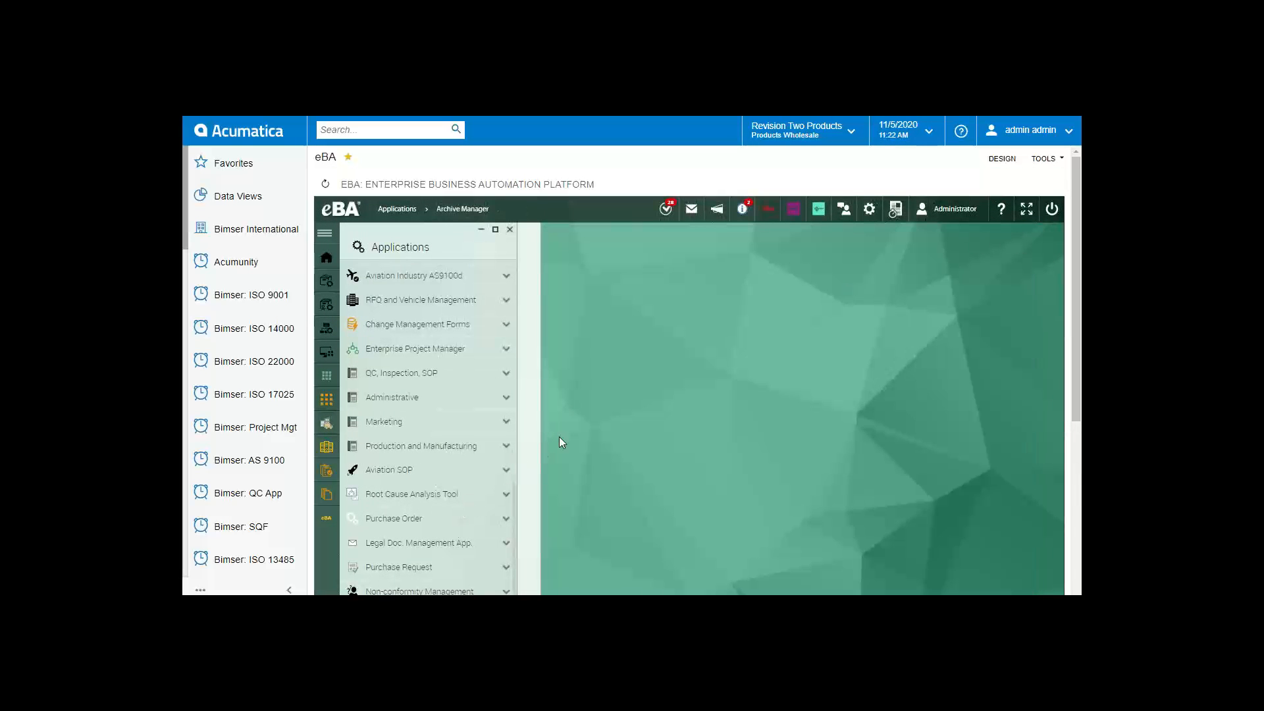
# Step: Expand Acumatica AP Automation App and start a New Scan Request for a blank matching form
pyautogui.scroll(-1, 392, 472)
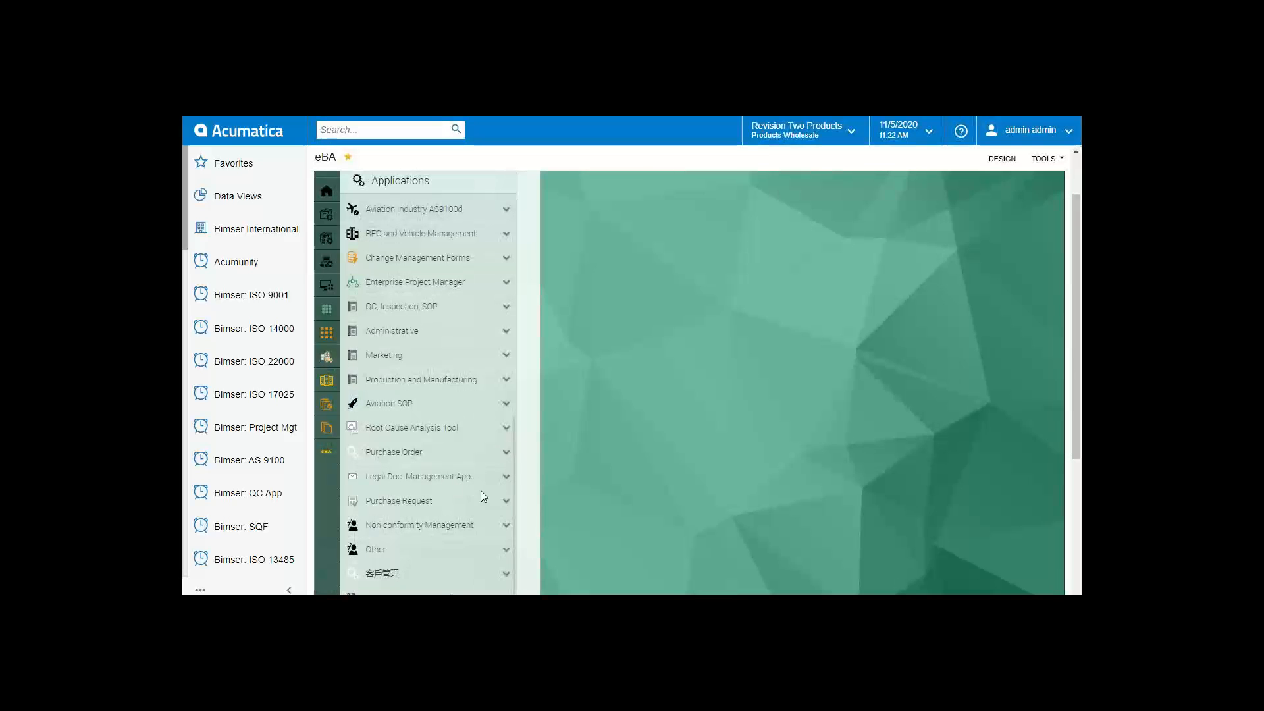
pyautogui.scroll(1, 469, 570)
pyautogui.scroll(-2, 465, 547)
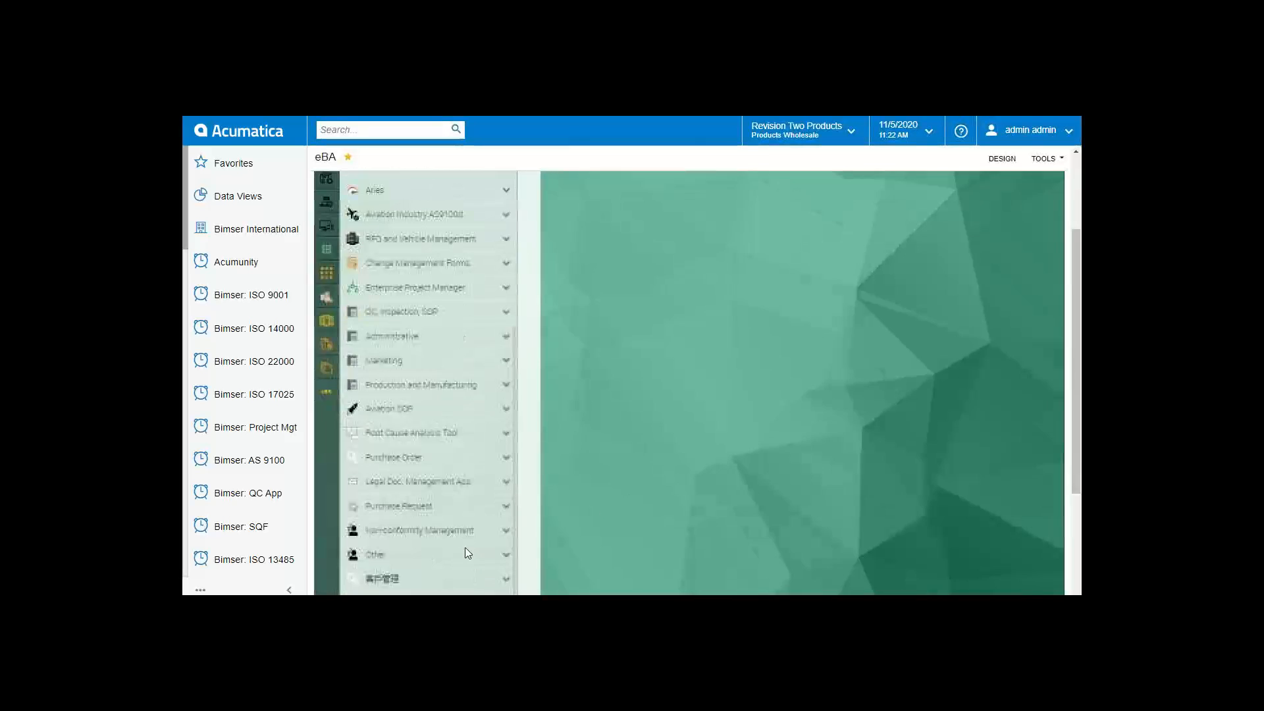
pyautogui.scroll(-2, 575, 542)
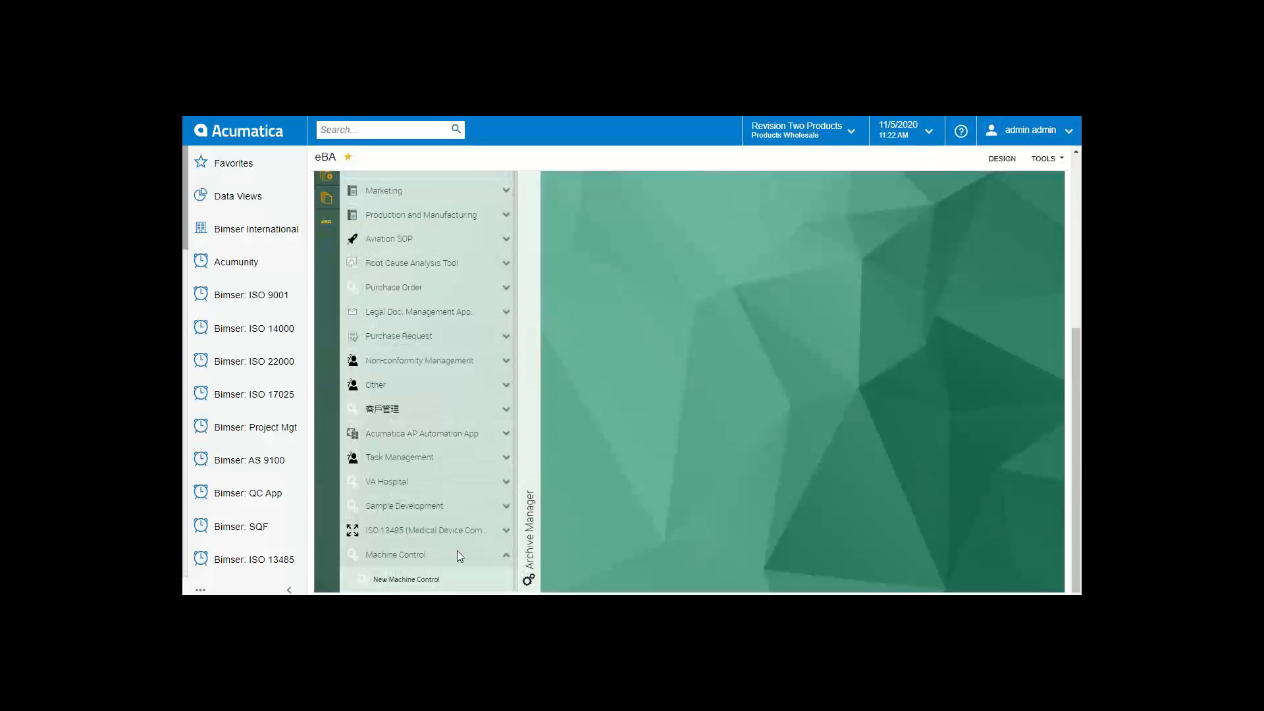
pyautogui.click(464, 434)
pyautogui.click(442, 457)
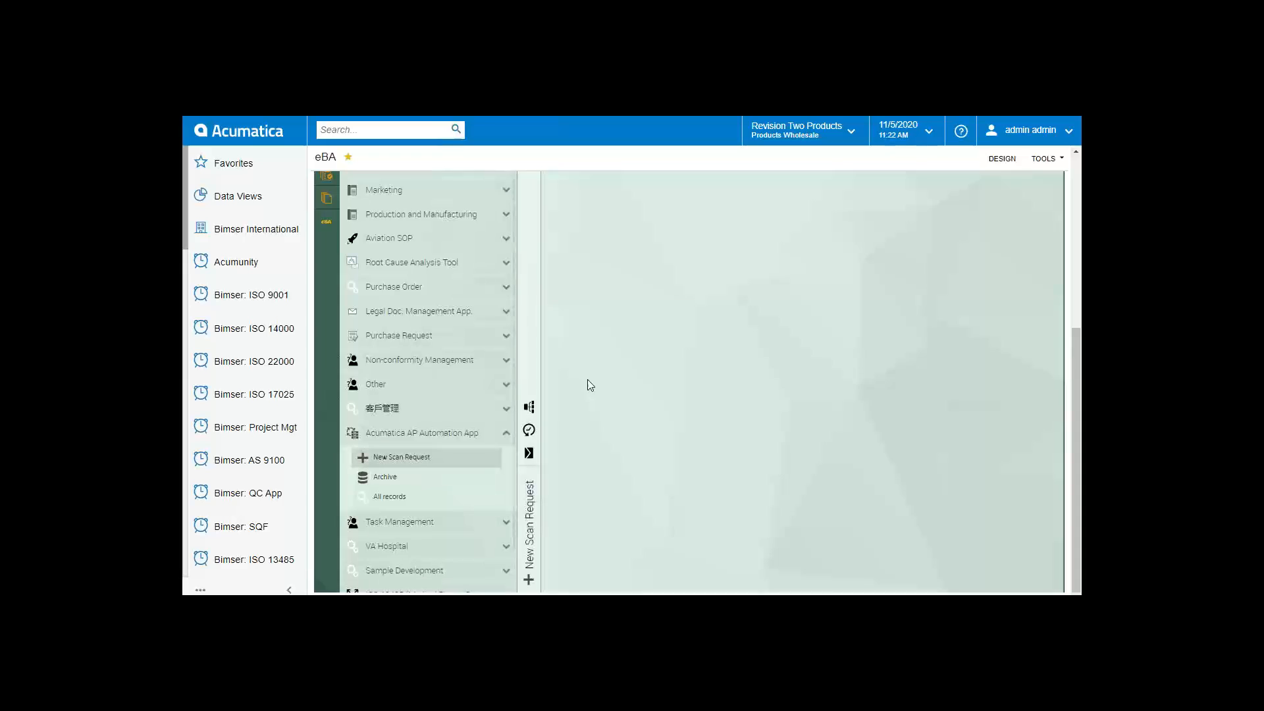
pyautogui.scroll(2, 848, 459)
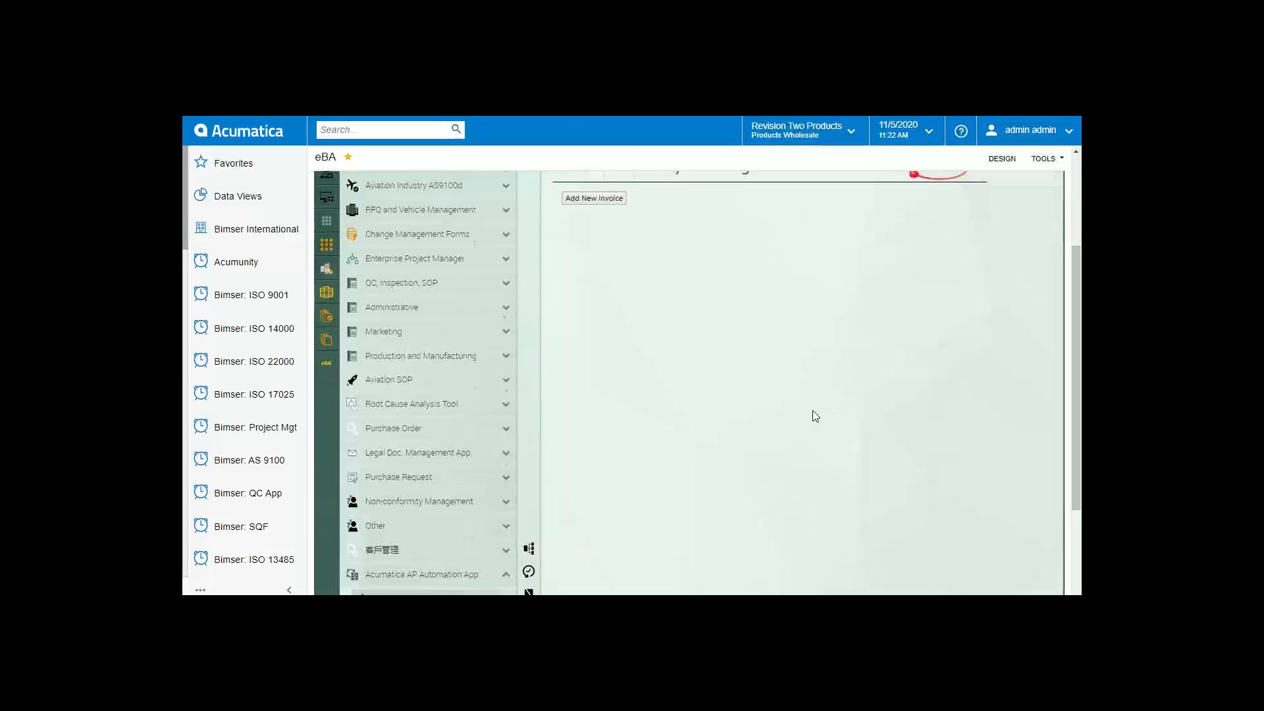
pyautogui.scroll(2, 813, 410)
pyautogui.scroll(-1, 641, 413)
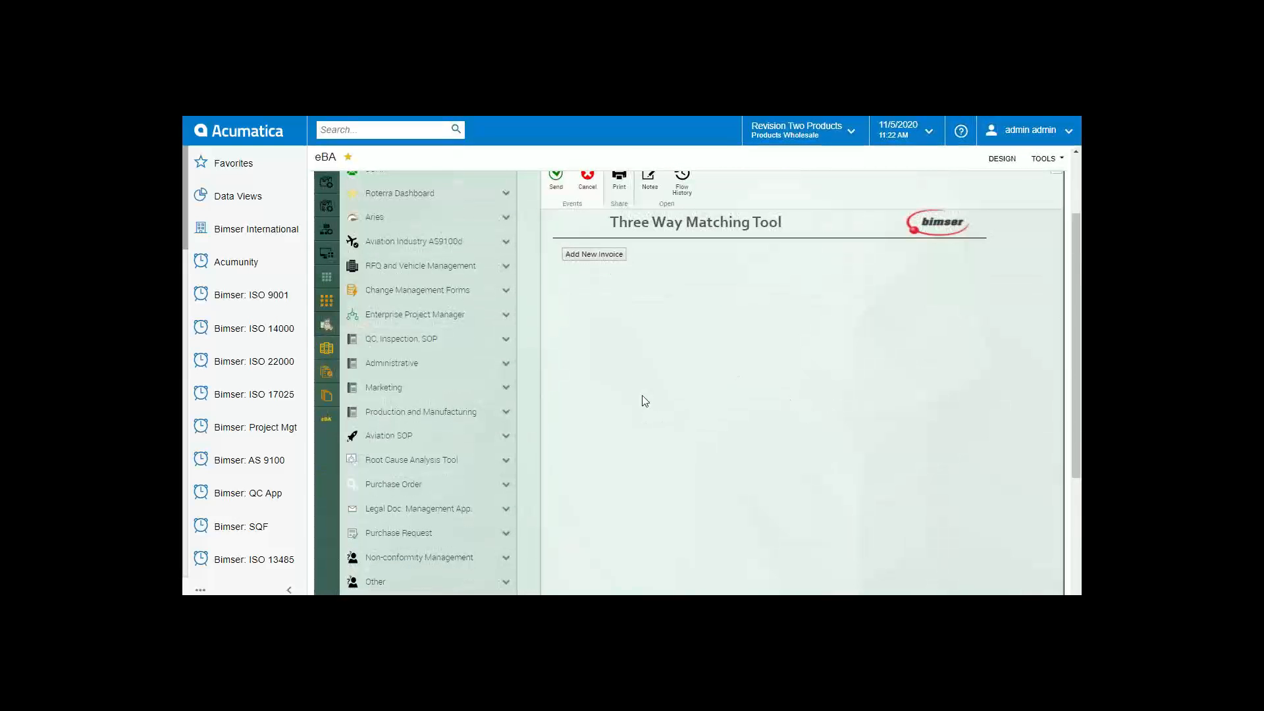
pyautogui.scroll(1, 619, 433)
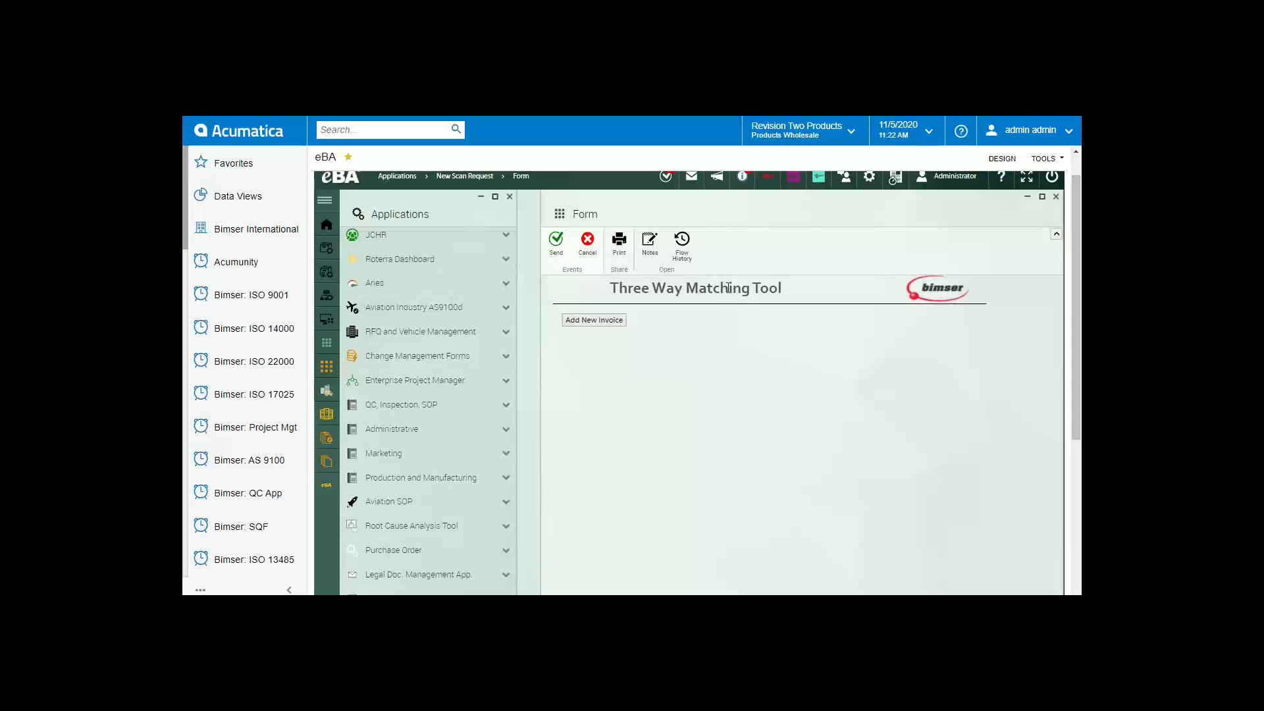
pyautogui.scroll(-2, 574, 379)
pyautogui.scroll(1, 593, 485)
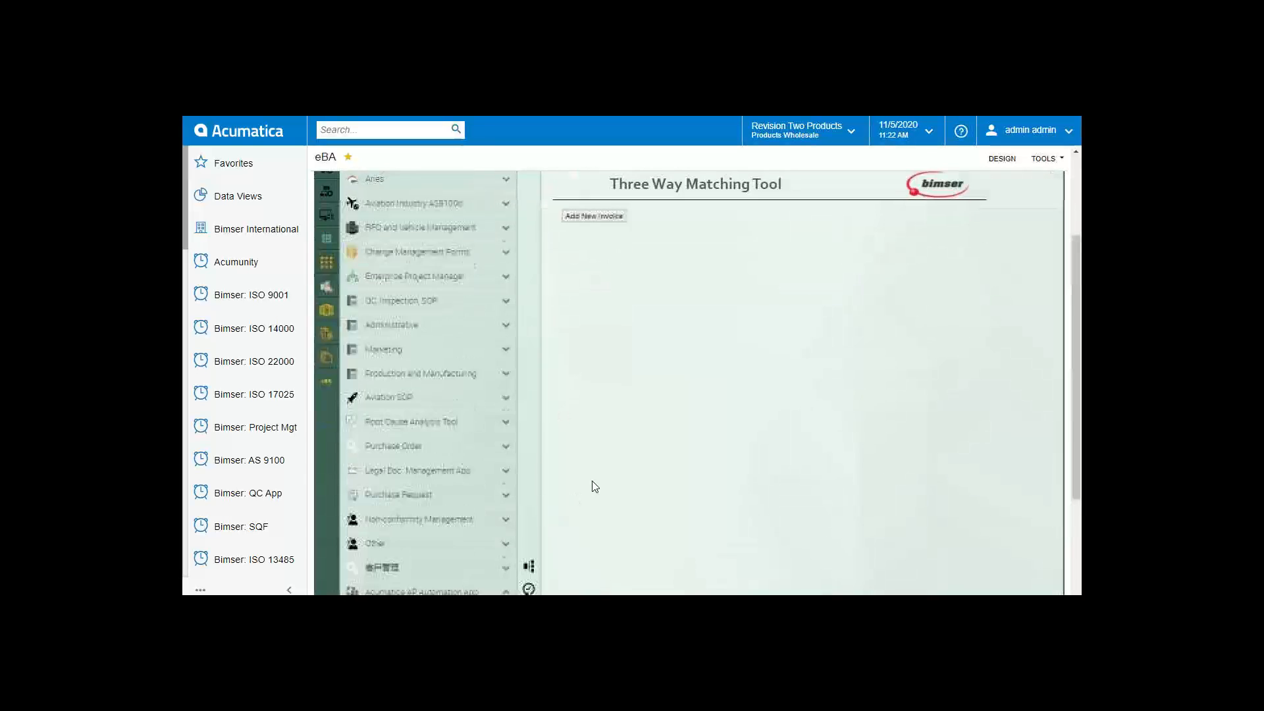
pyautogui.scroll(1, 593, 486)
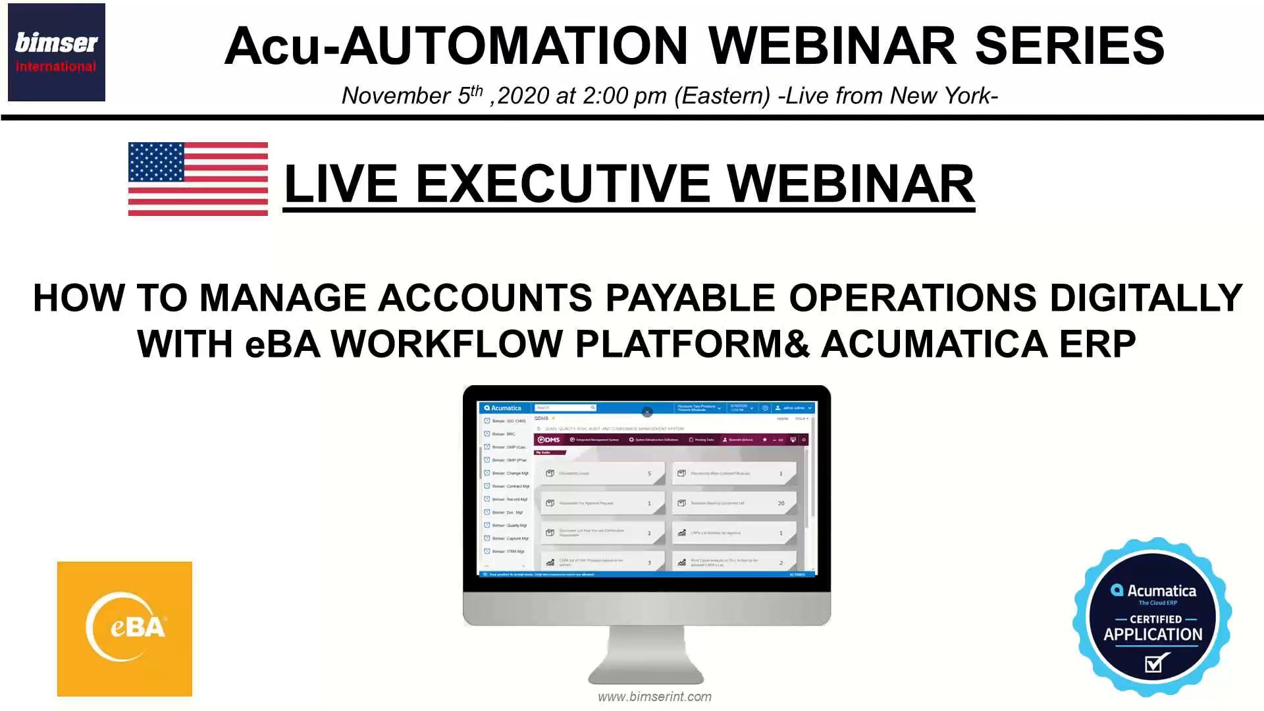
# Step: Advance the webinar deck to the presenters slide listing Introductions, the Demo and Q & A
pyautogui.press('Right')
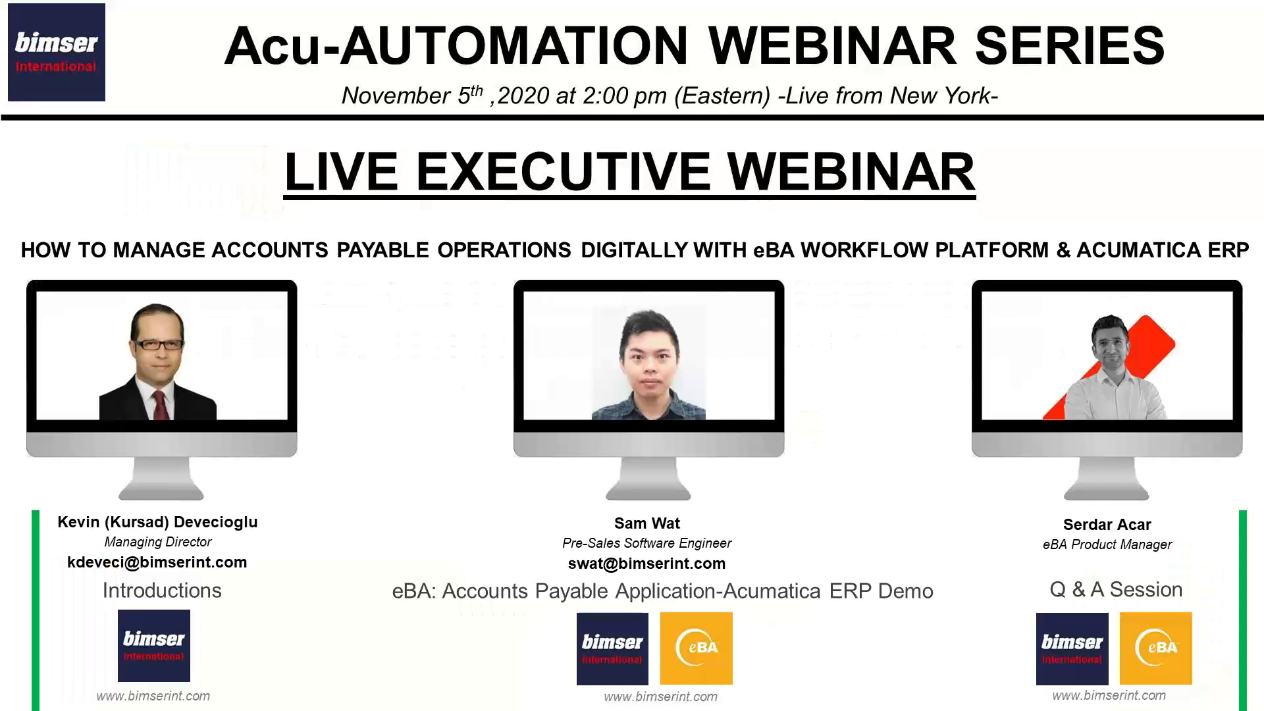